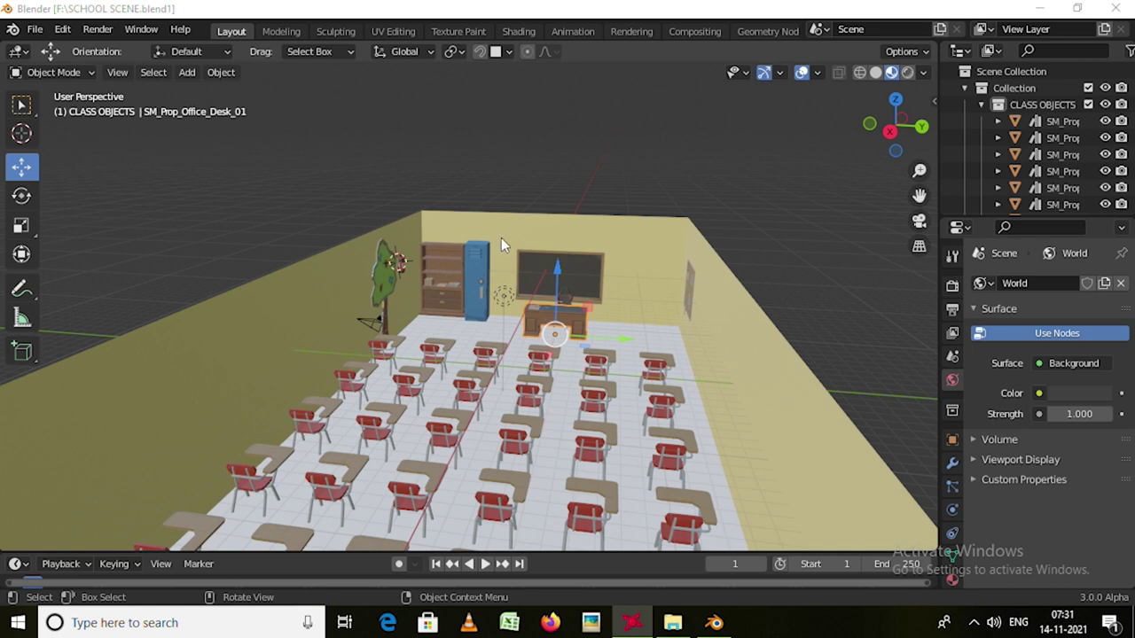
Zoom out and orbit the viewport to see the whole classroom from a higher, more distant angle.
scroll(527, 286, down, 5)
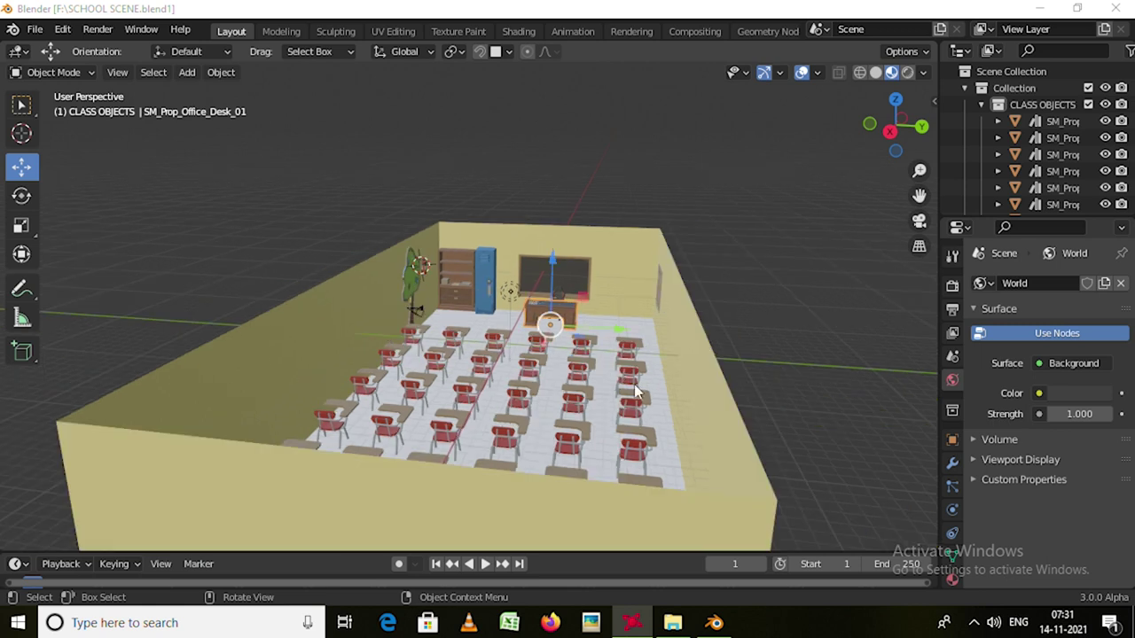
mouse_move(634, 384)
middle_down()
mouse_move(595, 372)
mouse_move(633, 381)
middle_up()
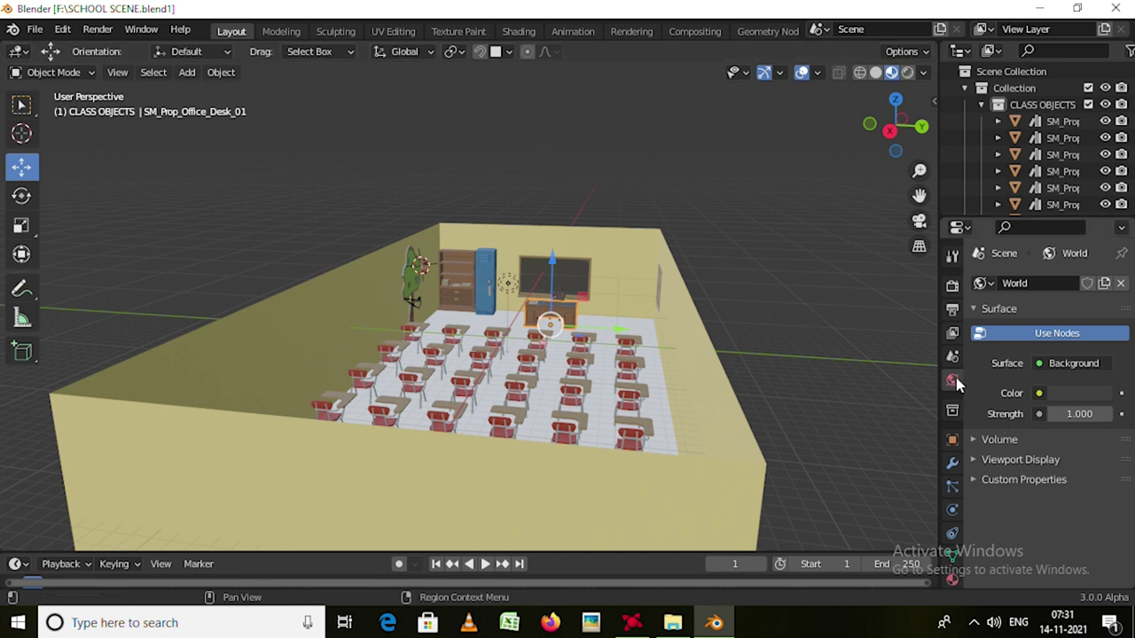
Switch the viewport to Rendered shading and set the World background colour to black (value 0).
click(1081, 398)
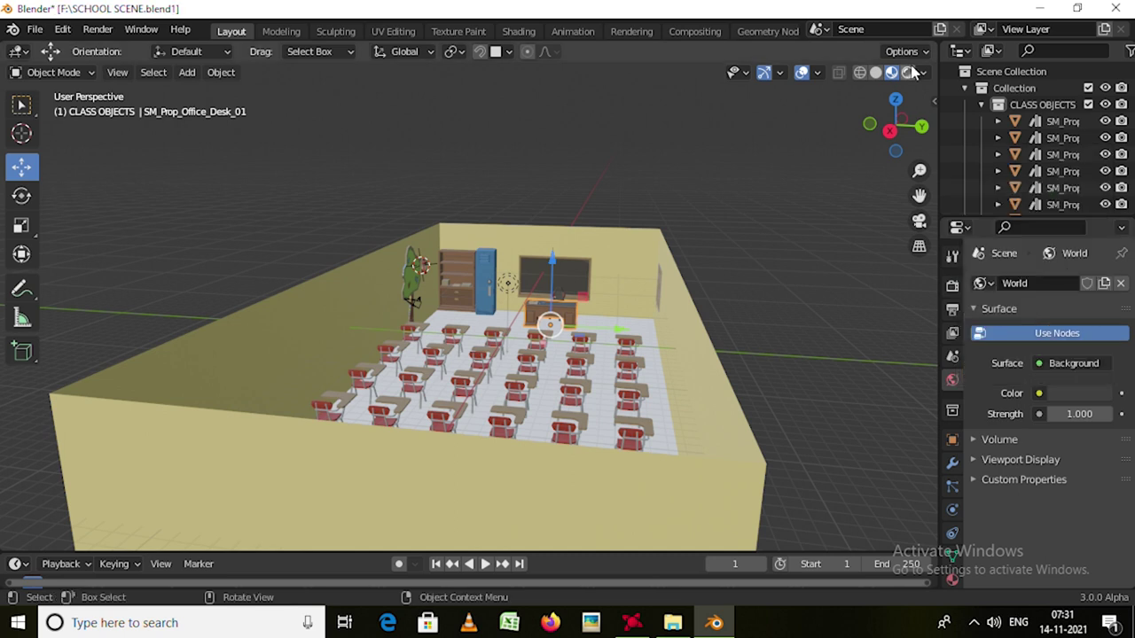
click(907, 72)
click(1079, 393)
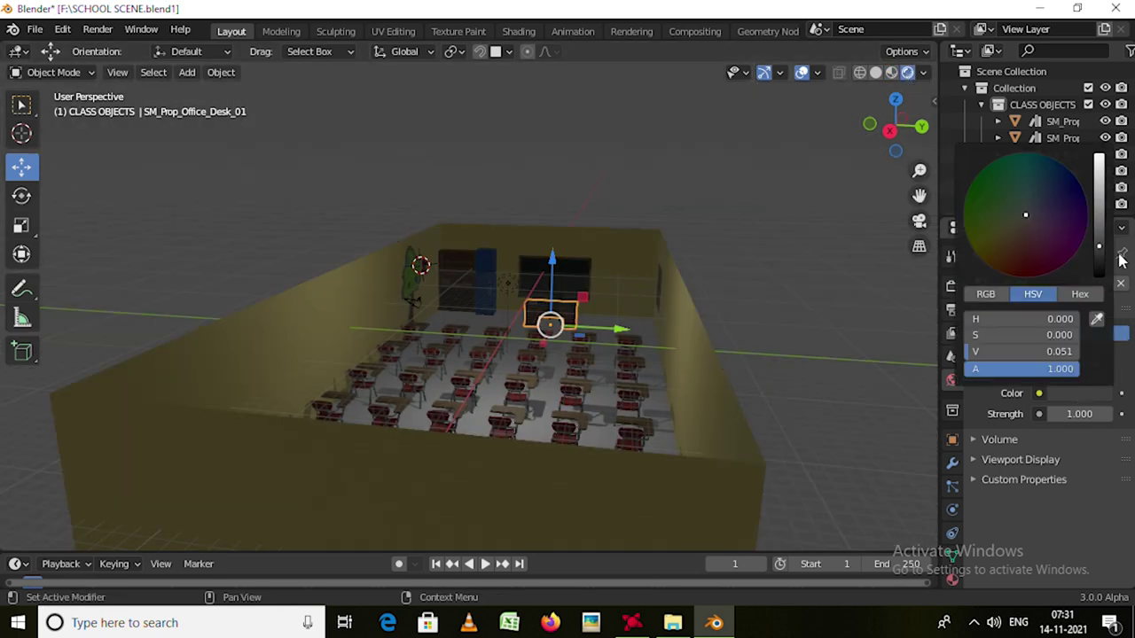
mouse_move(1103, 255)
mouse_down()
mouse_move(1099, 173)
mouse_move(1099, 186)
mouse_up()
drag(1025, 215, 1032, 180)
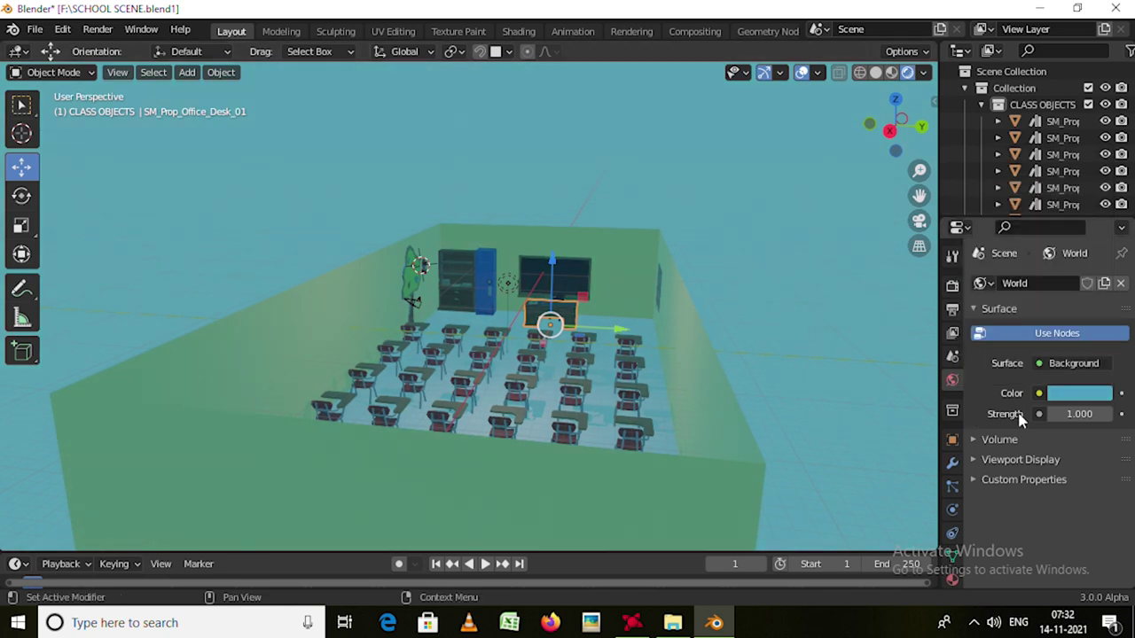
click(1074, 393)
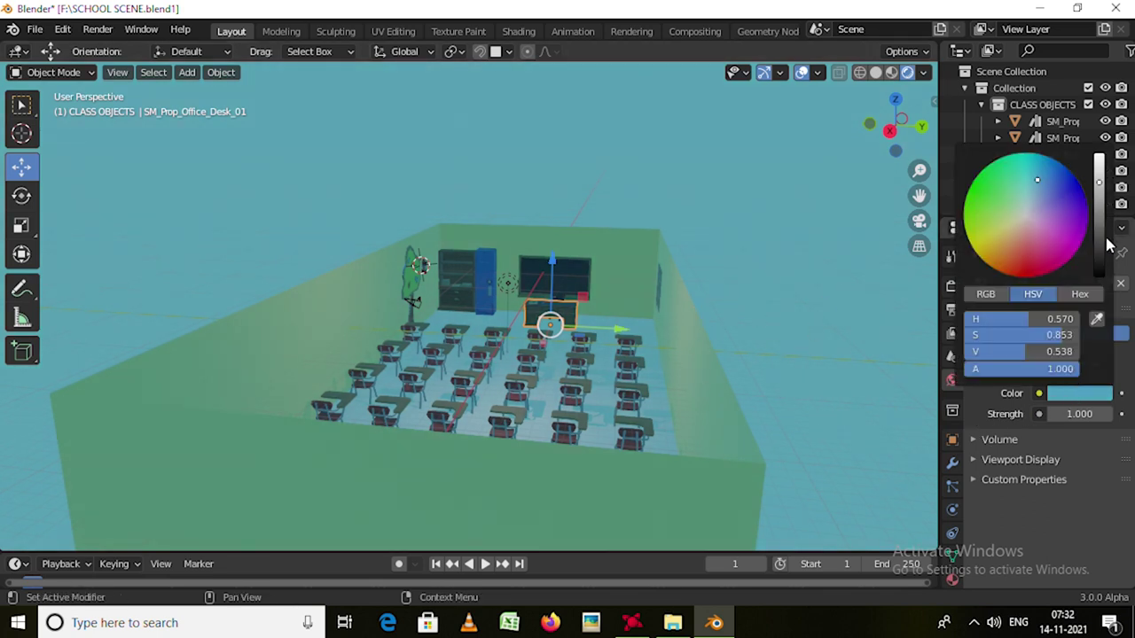
drag(1099, 185, 1099, 273)
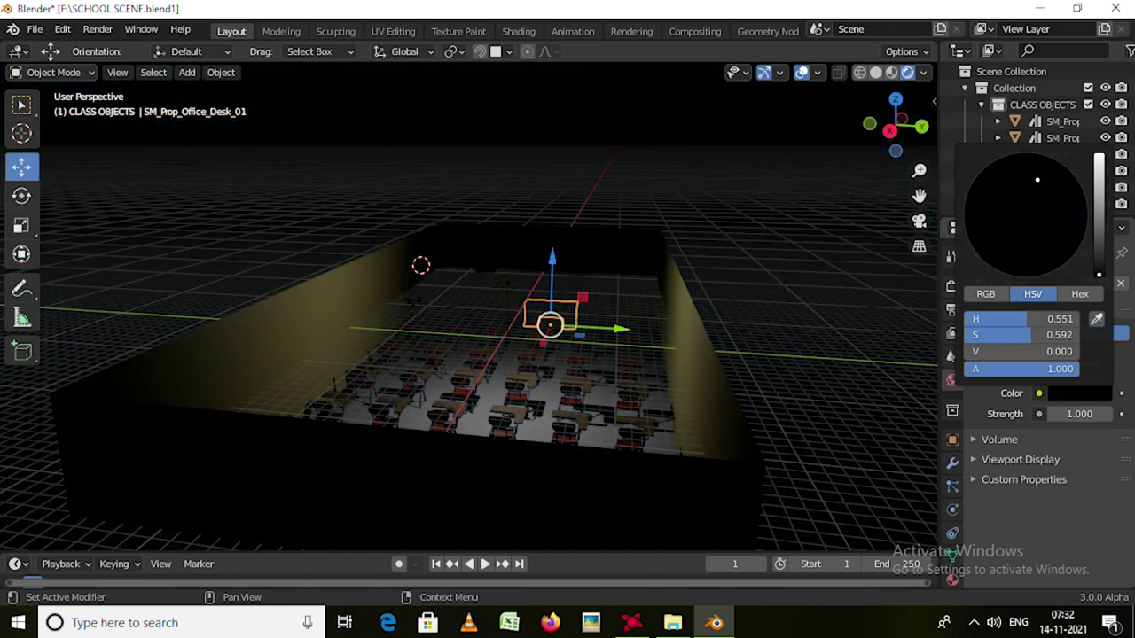
drag(1039, 184, 1023, 209)
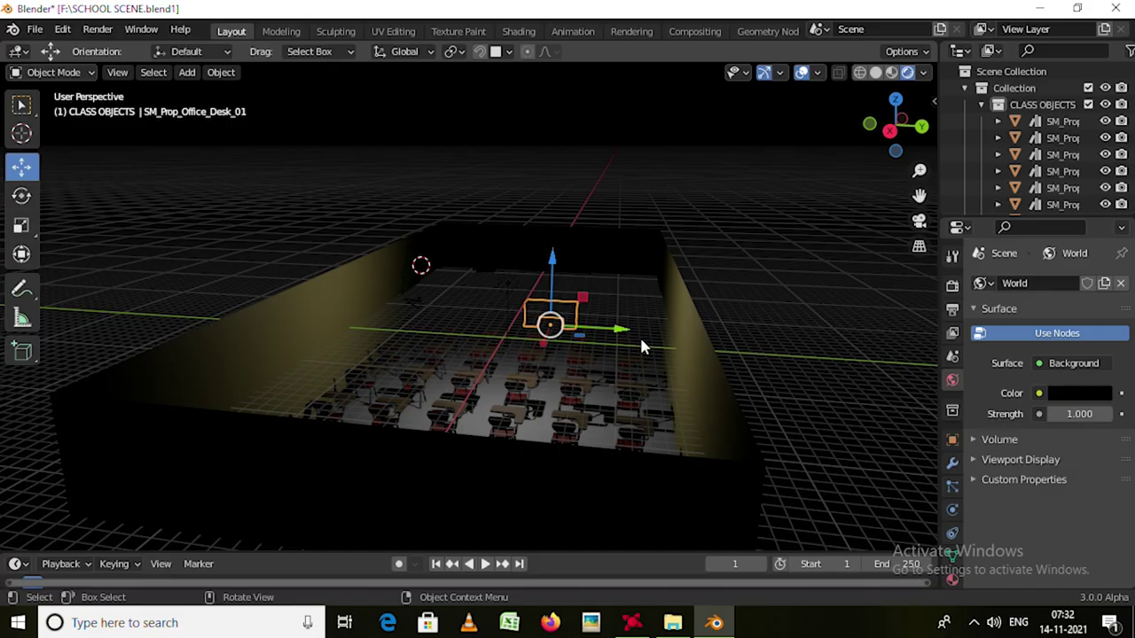
Orbit and pan the view to look down into the darkened classroom.
mouse_move(656, 387)
middle_down()
mouse_move(577, 394)
mouse_move(539, 423)
mouse_move(578, 430)
mouse_move(654, 393)
mouse_move(640, 380)
mouse_move(667, 378)
mouse_move(644, 394)
middle_up()
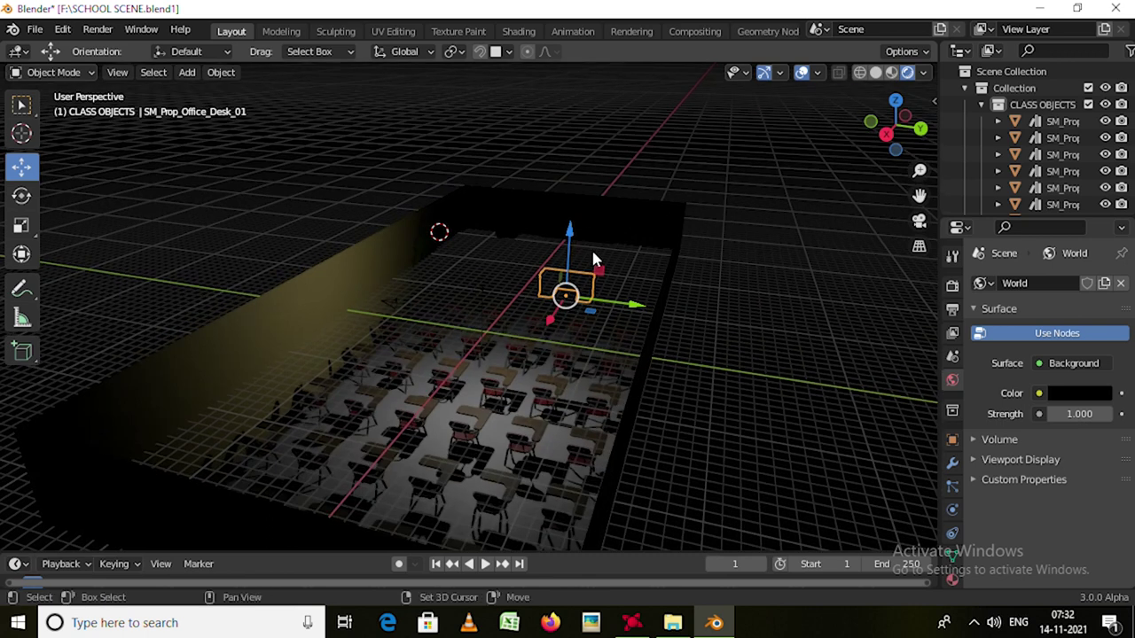
shift+middle_drag(591, 248, 620, 194)
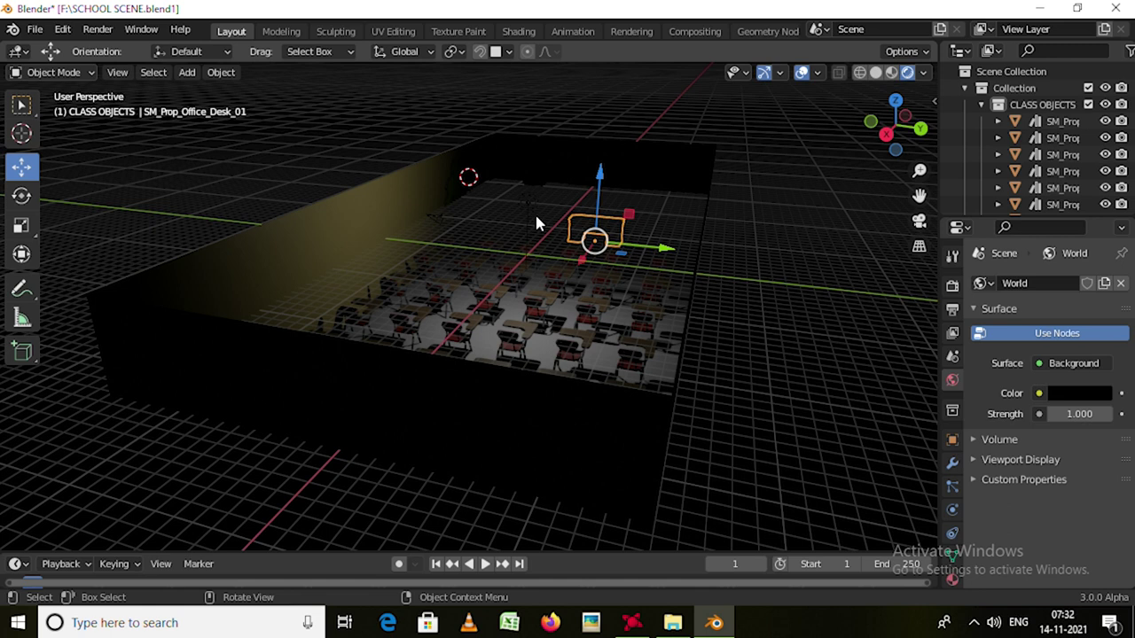
click(64, 37)
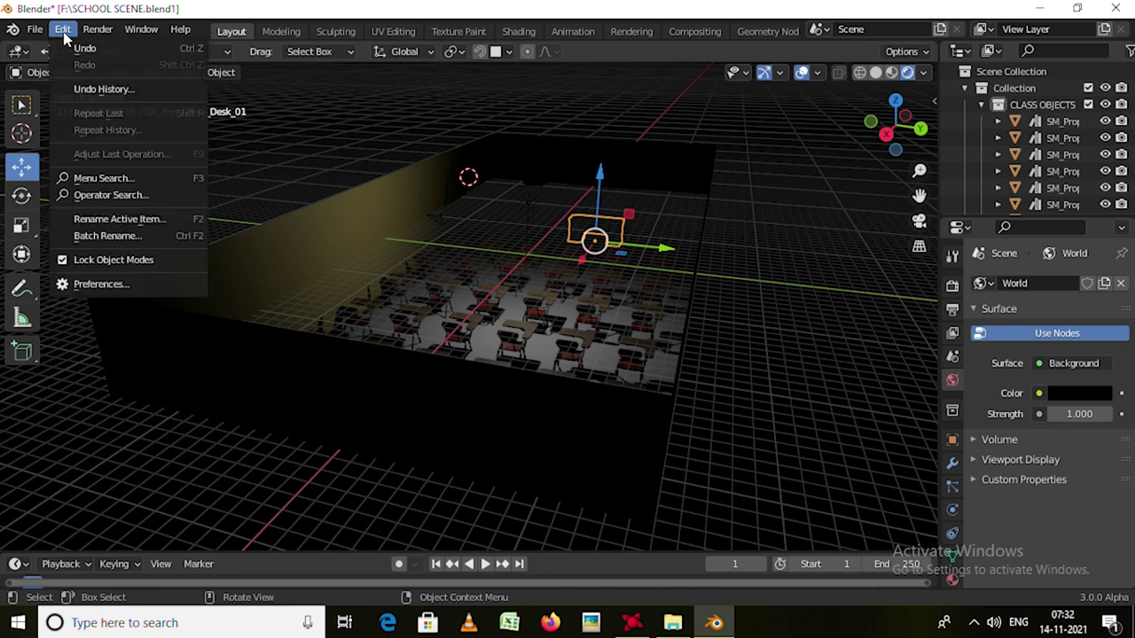
click(112, 283)
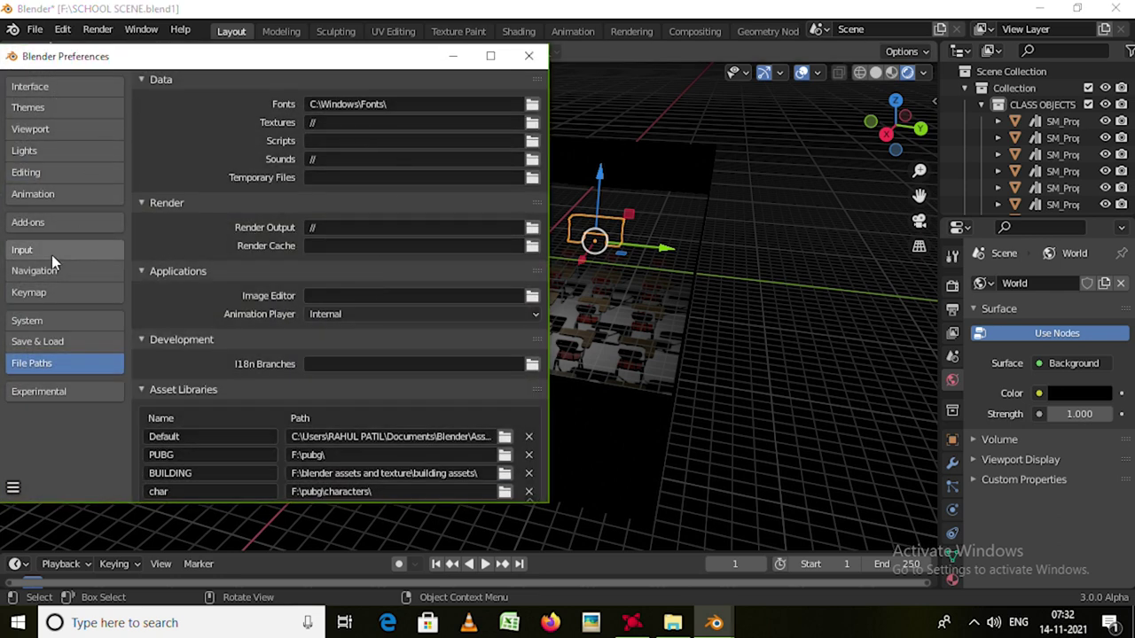
click(447, 107)
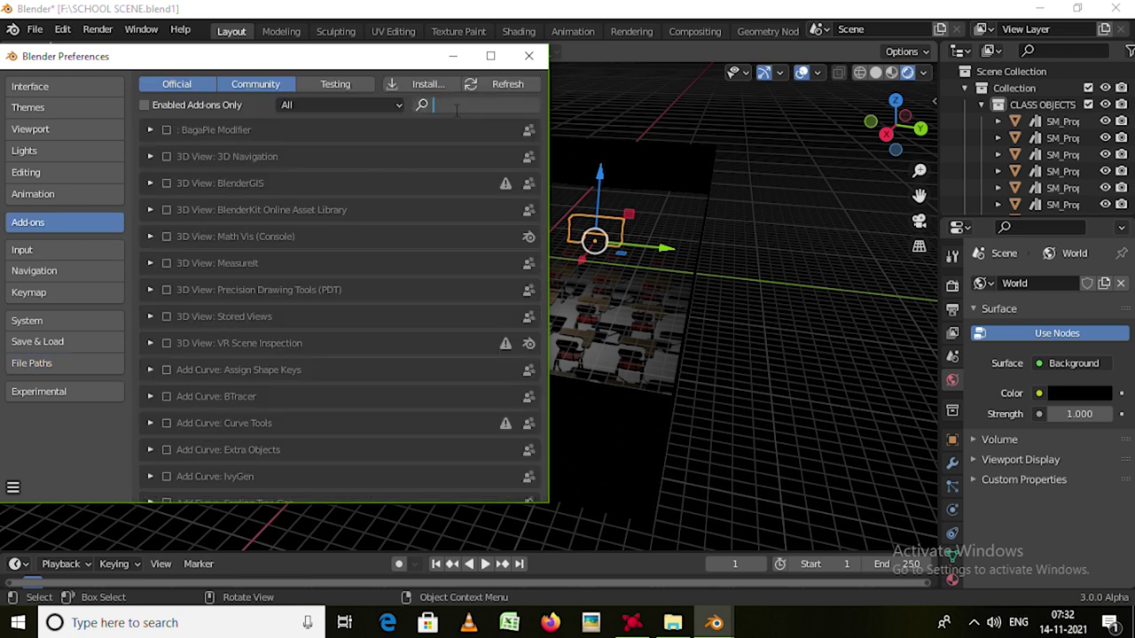
text(dy)
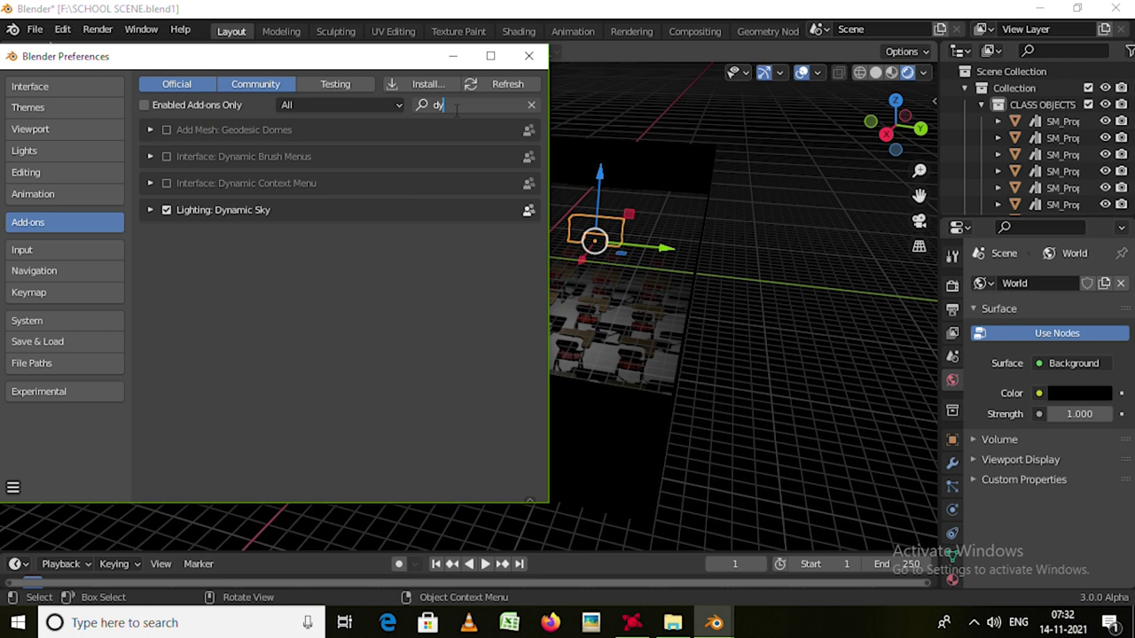
text(na)
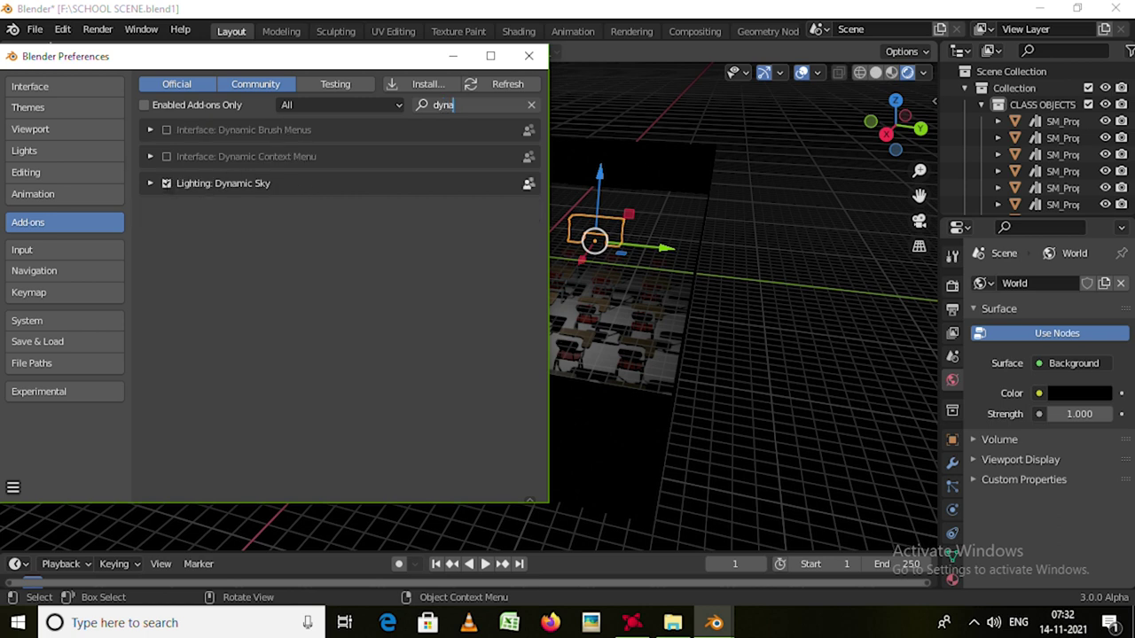
click(530, 58)
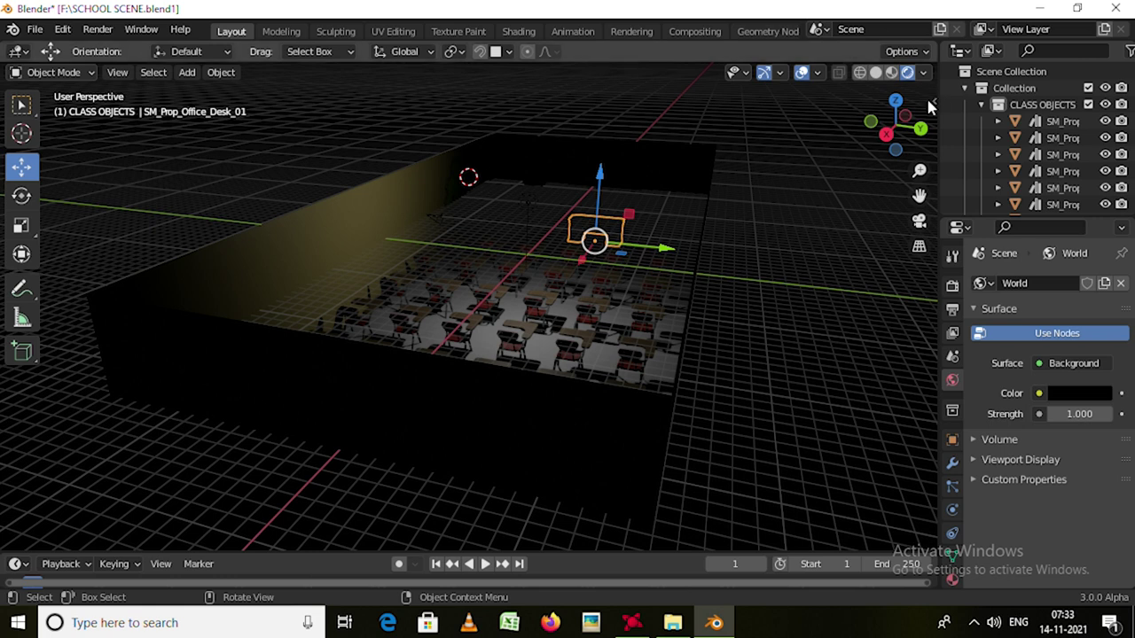
Create a new Dynamic Sky world, Dynamic_1, from the Dynamic sky sidebar panel.
click(932, 97)
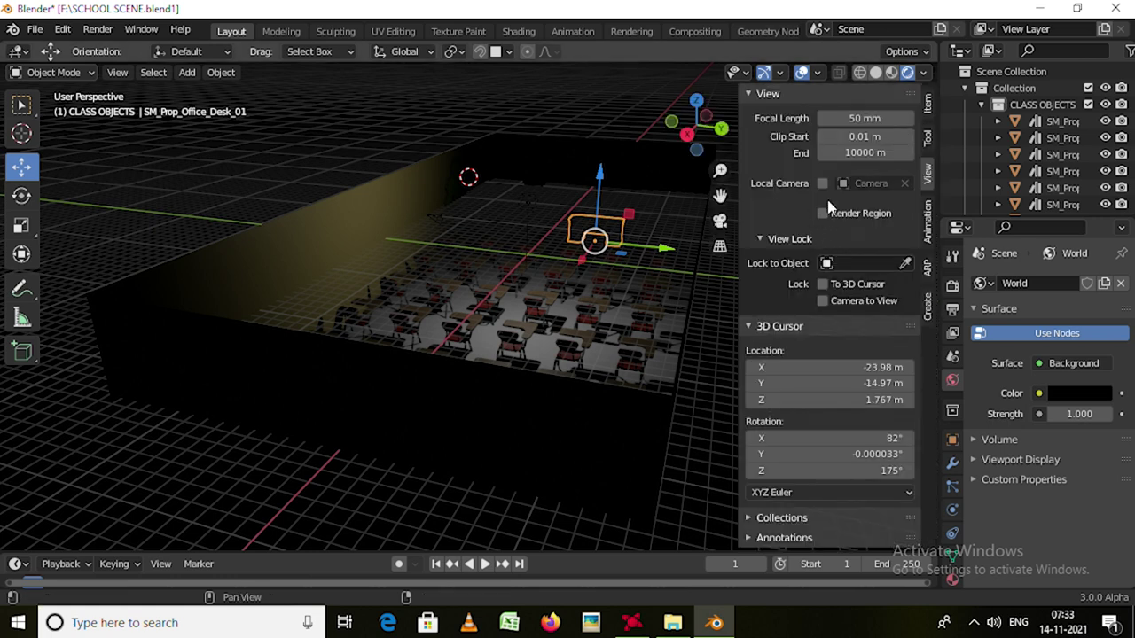
key(n)
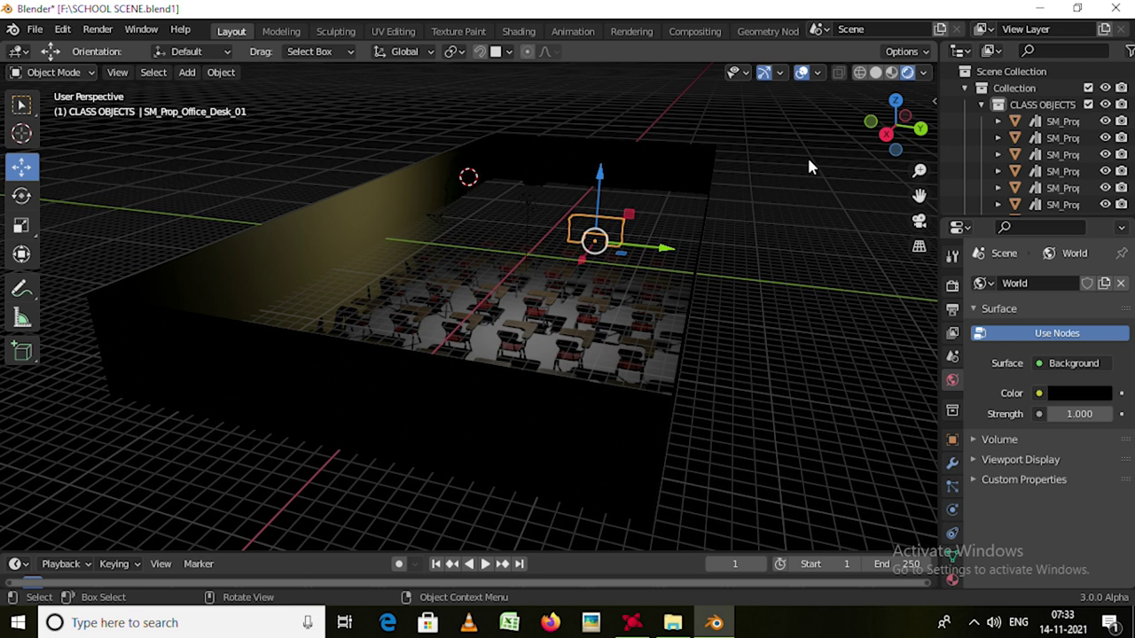
key(n)
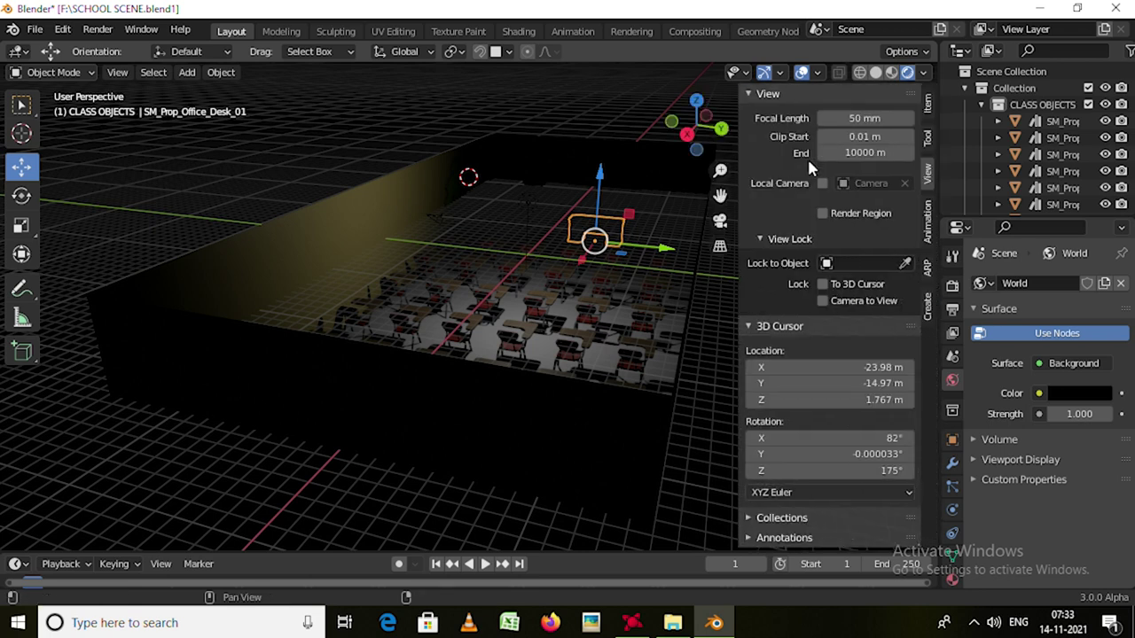
click(928, 304)
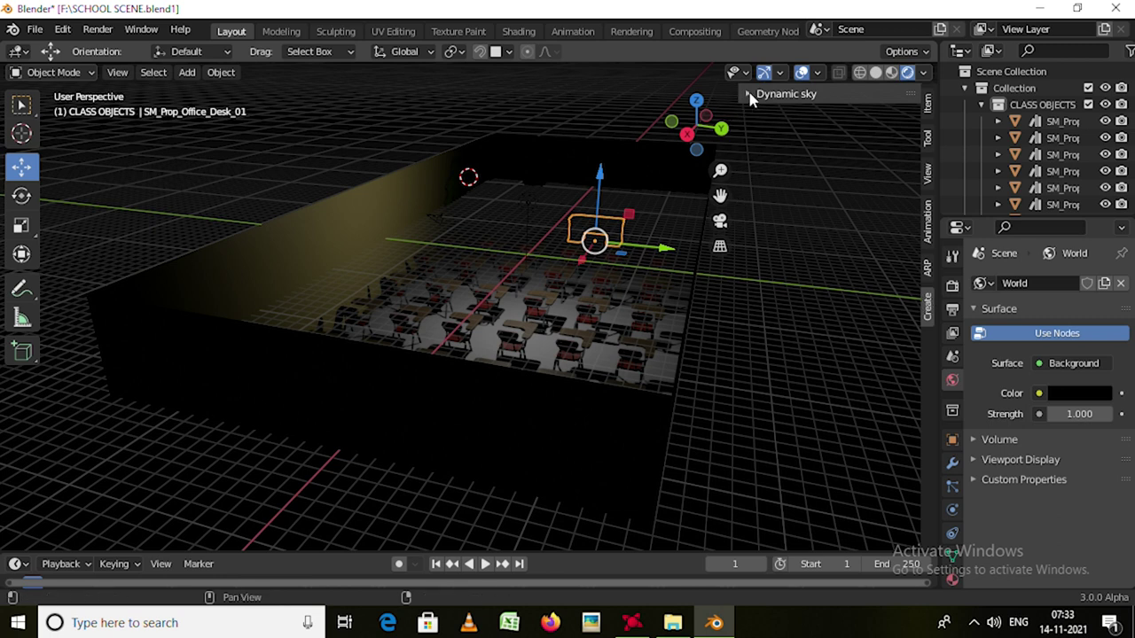
click(749, 95)
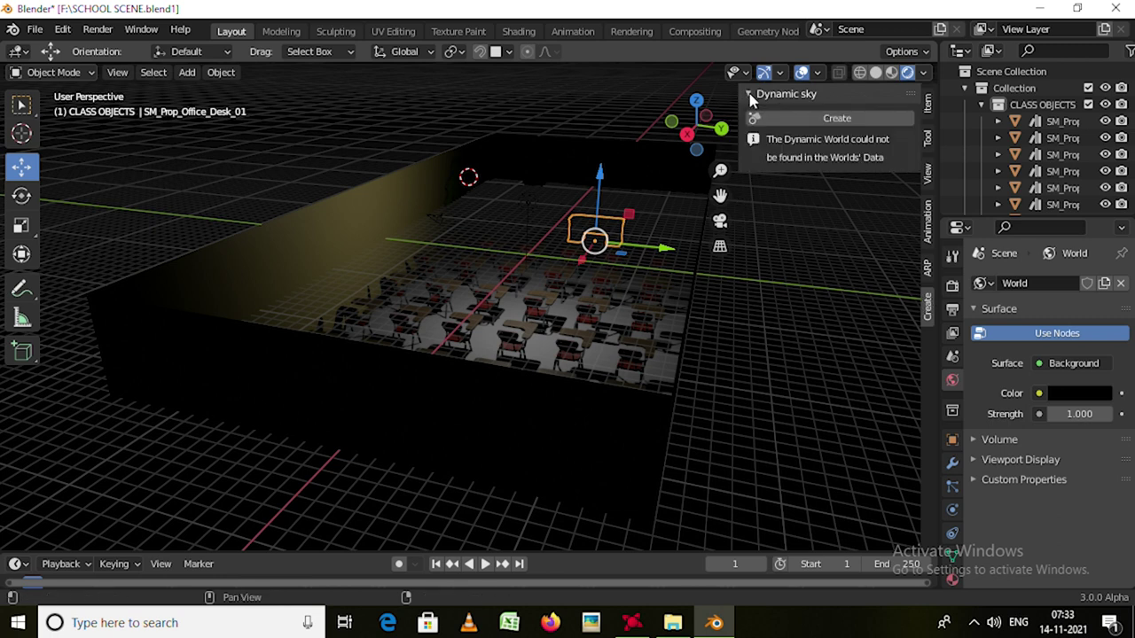
click(838, 121)
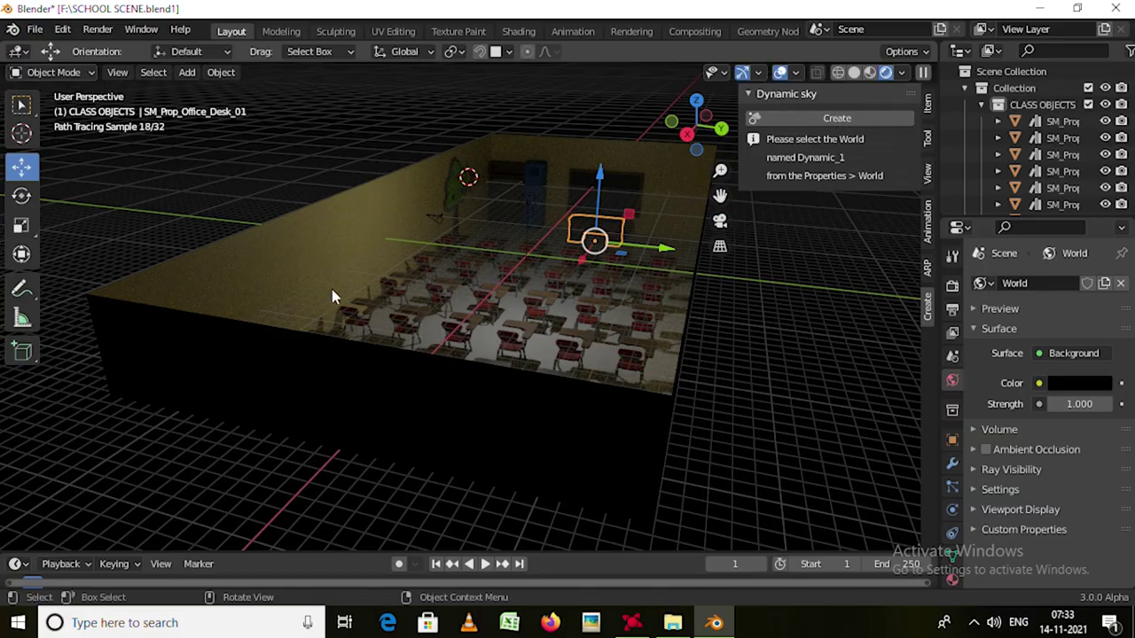
mouse_move(565, 382)
middle_down()
mouse_move(549, 381)
mouse_move(575, 392)
mouse_move(570, 405)
mouse_move(550, 407)
mouse_move(538, 386)
middle_up()
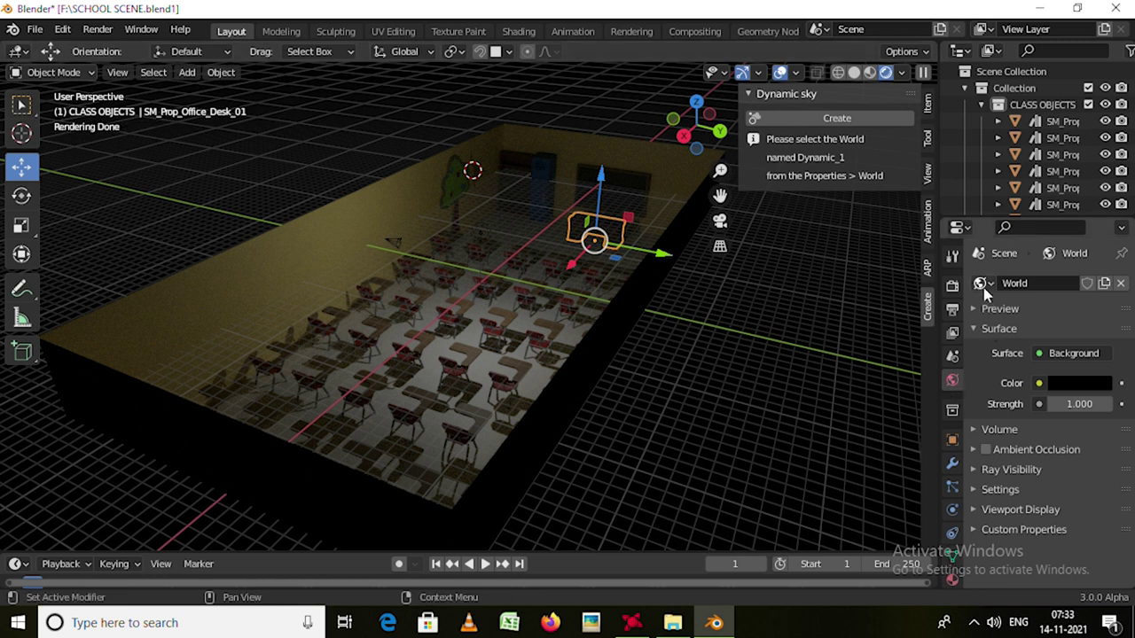
Set the scene's render engine to Eevee.
click(952, 284)
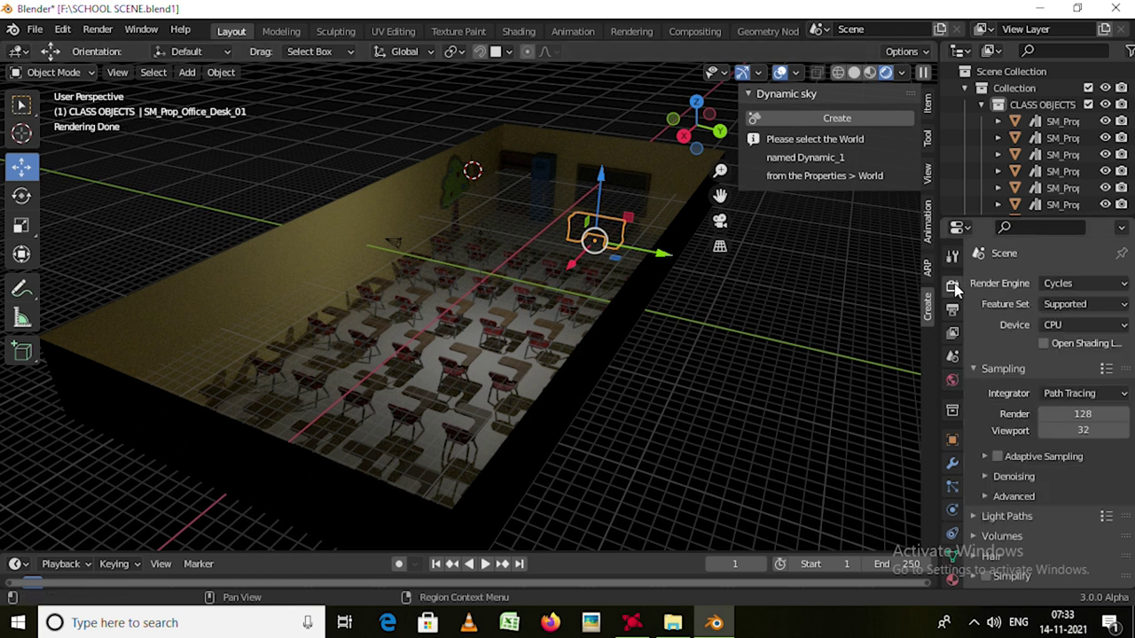
click(1087, 283)
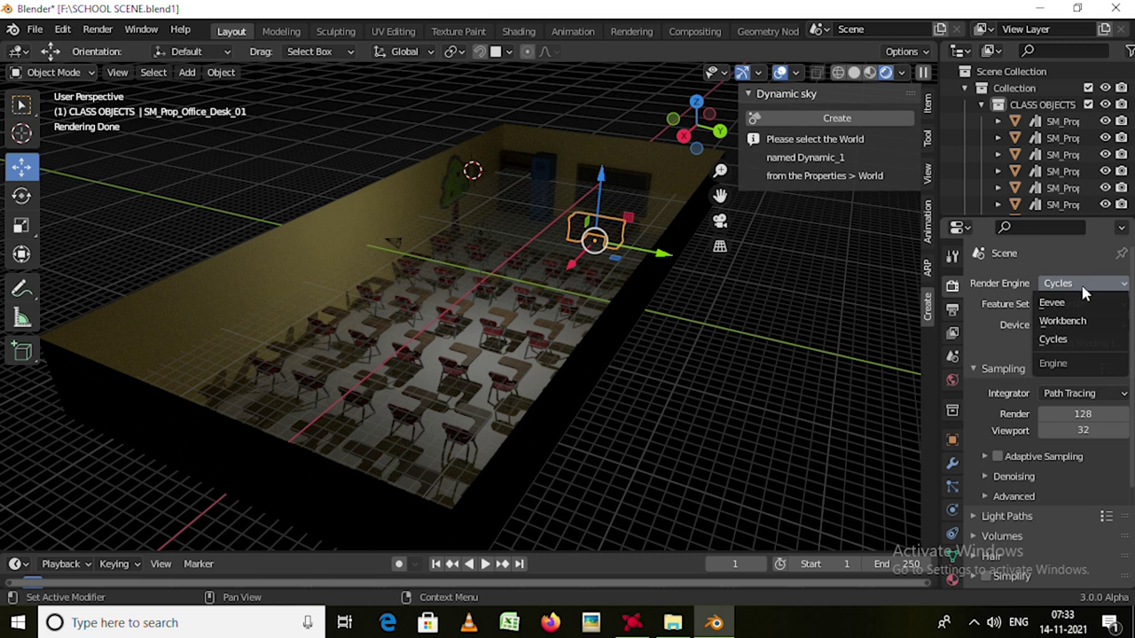
click(1066, 305)
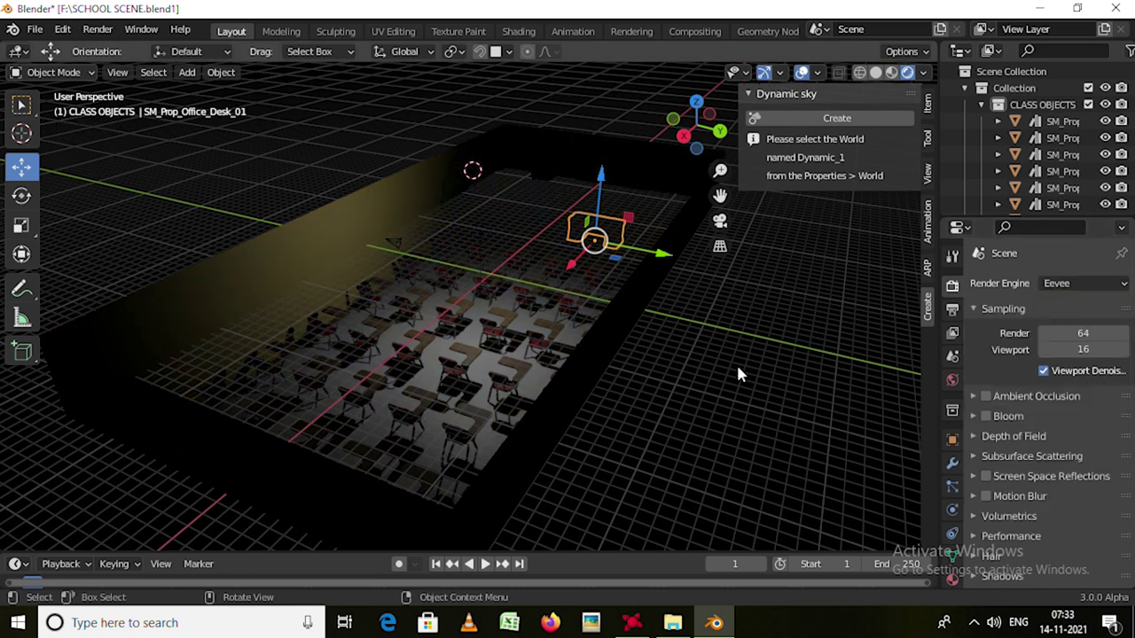
middle_drag(716, 400, 732, 386)
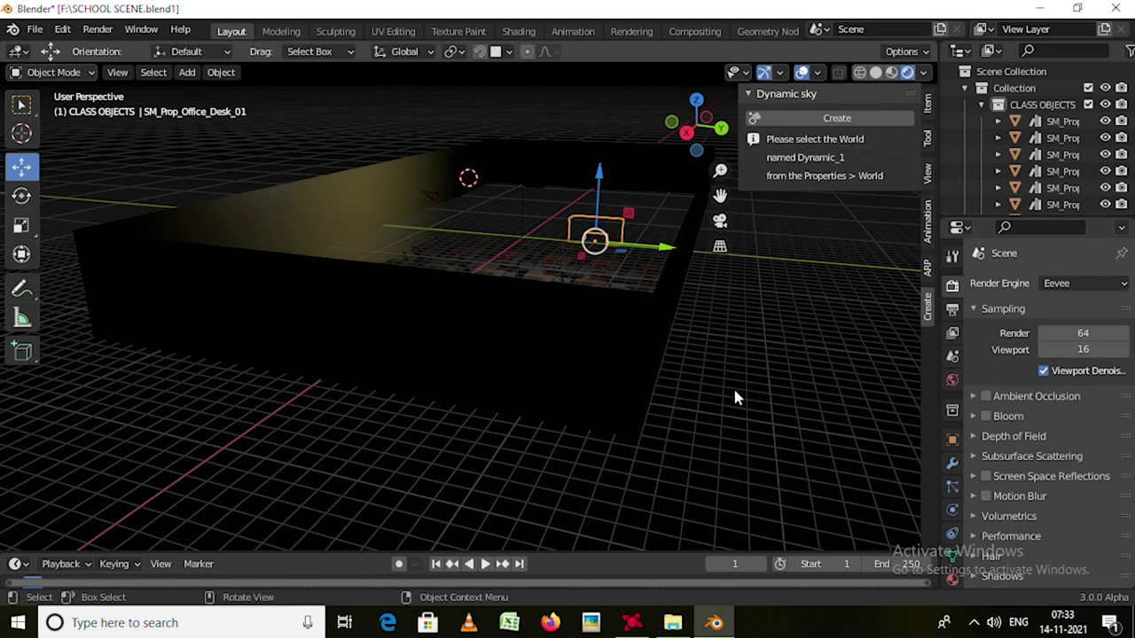
Assign the Dynamic_1 world to the scene in World properties.
click(952, 381)
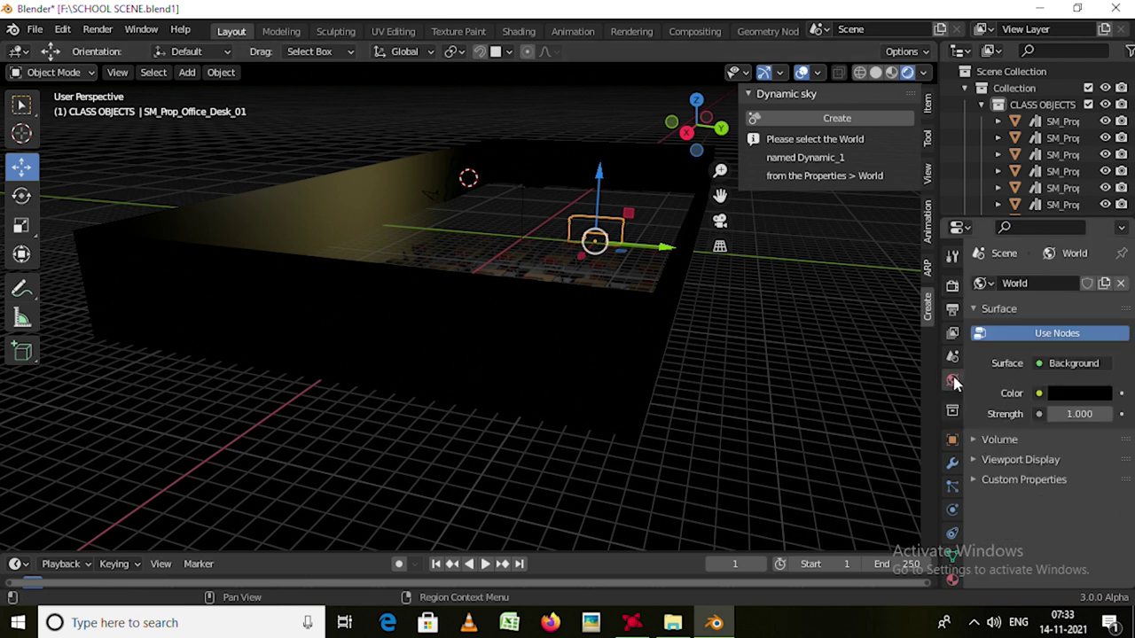
click(988, 283)
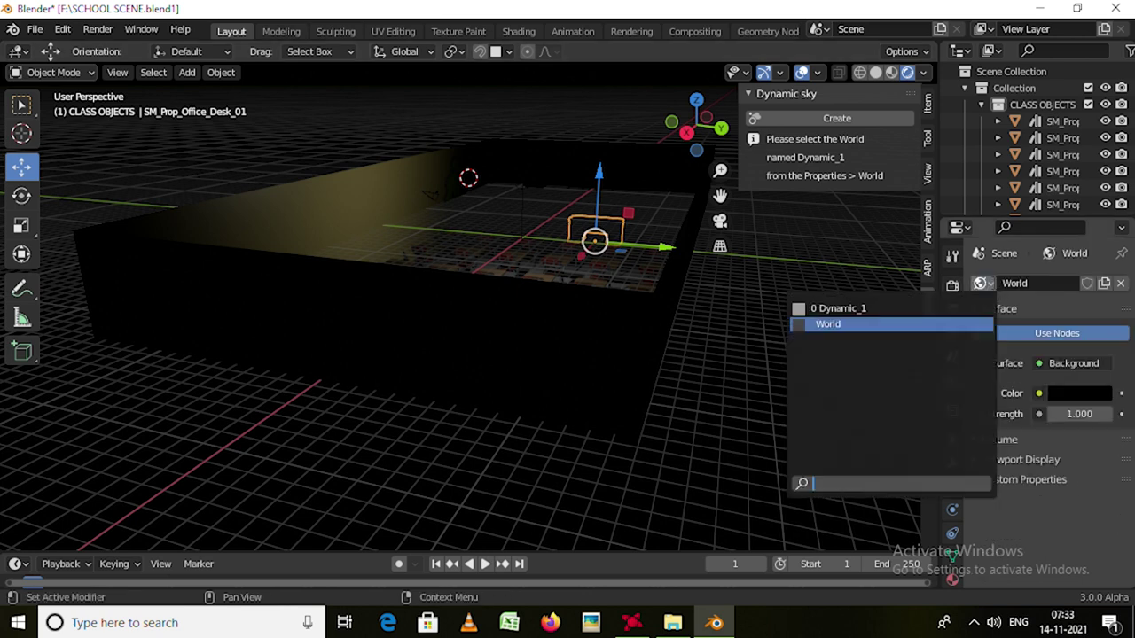
click(844, 309)
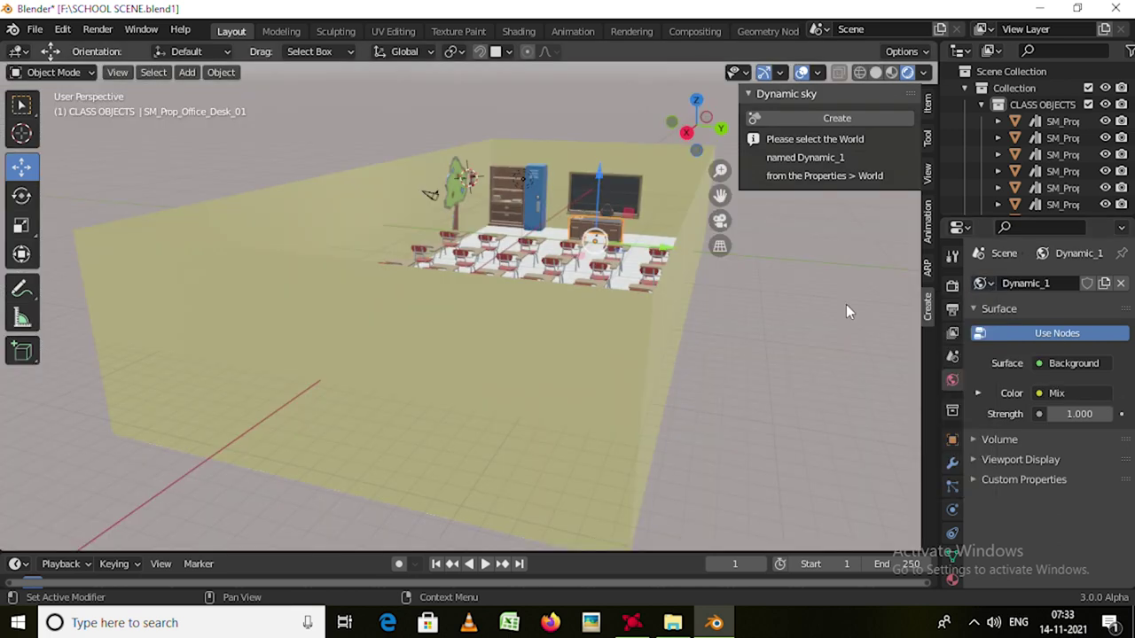
Hide the sidebar, then orbit and zoom to frame the entire sky-lit classroom.
key(n)
mouse_move(751, 258)
middle_down()
mouse_move(656, 216)
mouse_move(618, 250)
mouse_move(642, 282)
mouse_move(721, 272)
mouse_move(700, 283)
mouse_move(683, 263)
mouse_move(624, 254)
mouse_move(595, 282)
mouse_move(725, 318)
mouse_move(761, 278)
mouse_move(635, 252)
mouse_move(628, 204)
mouse_move(661, 163)
mouse_move(654, 266)
mouse_move(830, 272)
mouse_move(771, 283)
mouse_move(699, 266)
mouse_move(614, 202)
mouse_move(628, 221)
mouse_move(625, 297)
middle_up()
scroll(720, 270, down, 5)
scroll(618, 197, up, 2)
scroll(622, 199, up, 3)
scroll(600, 305, down, 3)
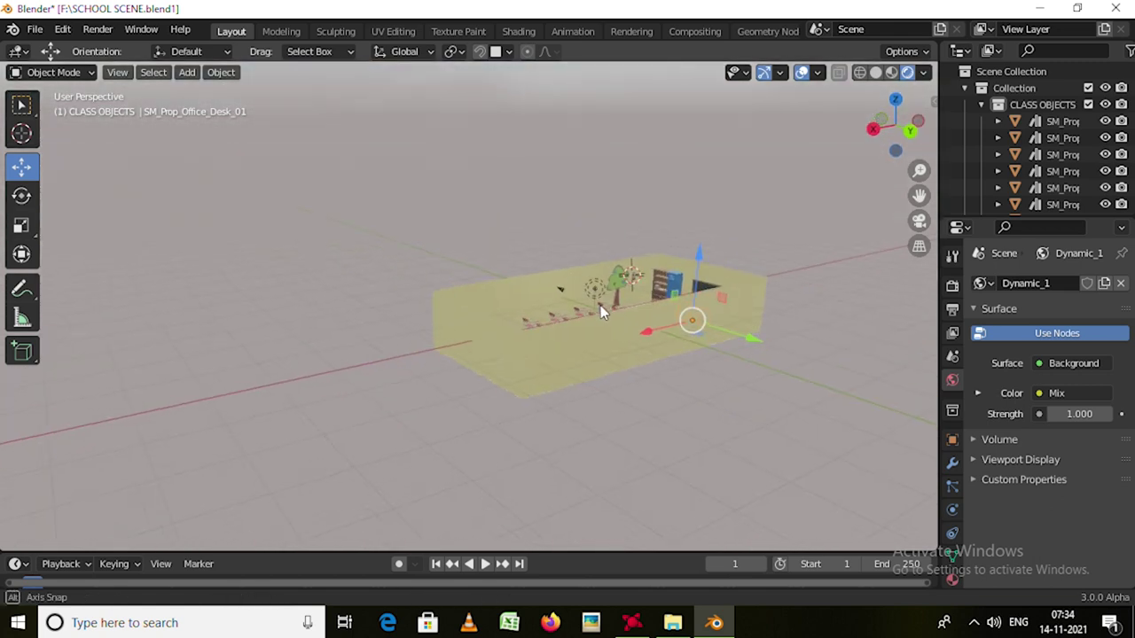
Reopen the Dynamic sky controls, try Brightness 9, then return Brightness to 1.000.
click(933, 101)
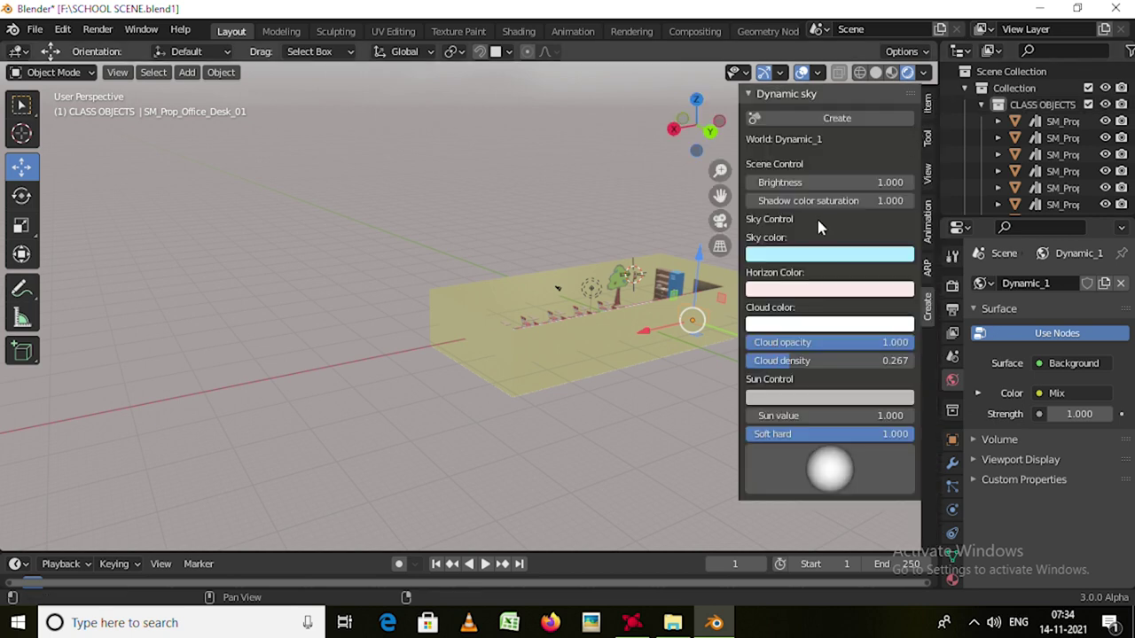
click(819, 184)
text(9)
key(Return)
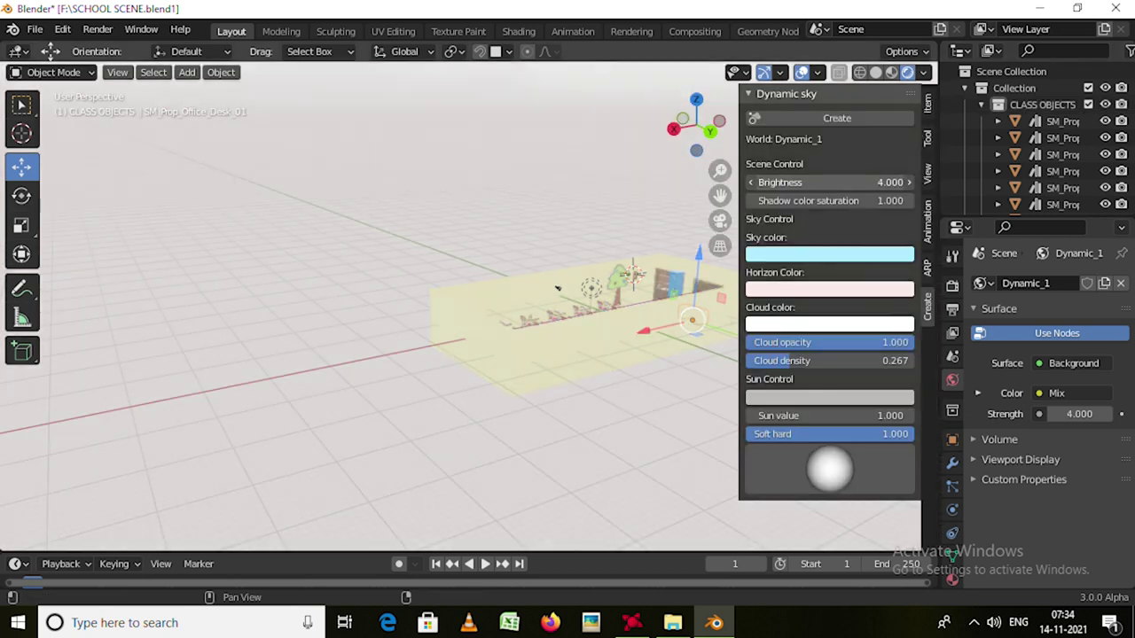
mouse_move(879, 182)
mouse_down()
mouse_move(825, 183)
mouse_move(865, 200)
mouse_move(755, 305)
mouse_up()
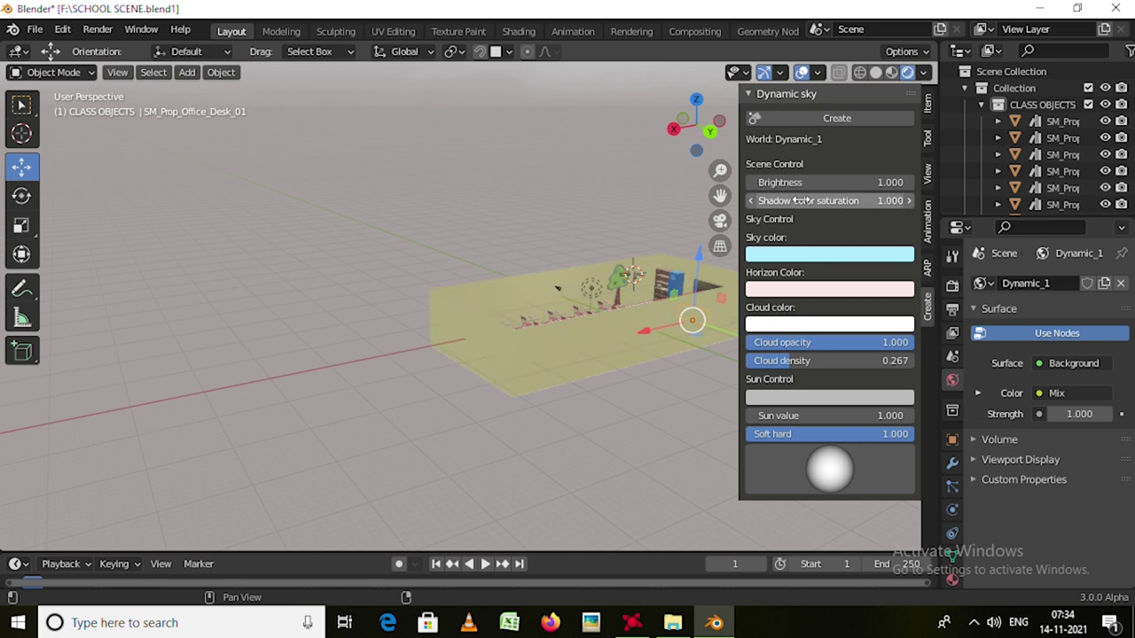
Change the Dynamic_1 Sky color to a saturated deep blue.
middle_drag(607, 315, 592, 270)
click(806, 257)
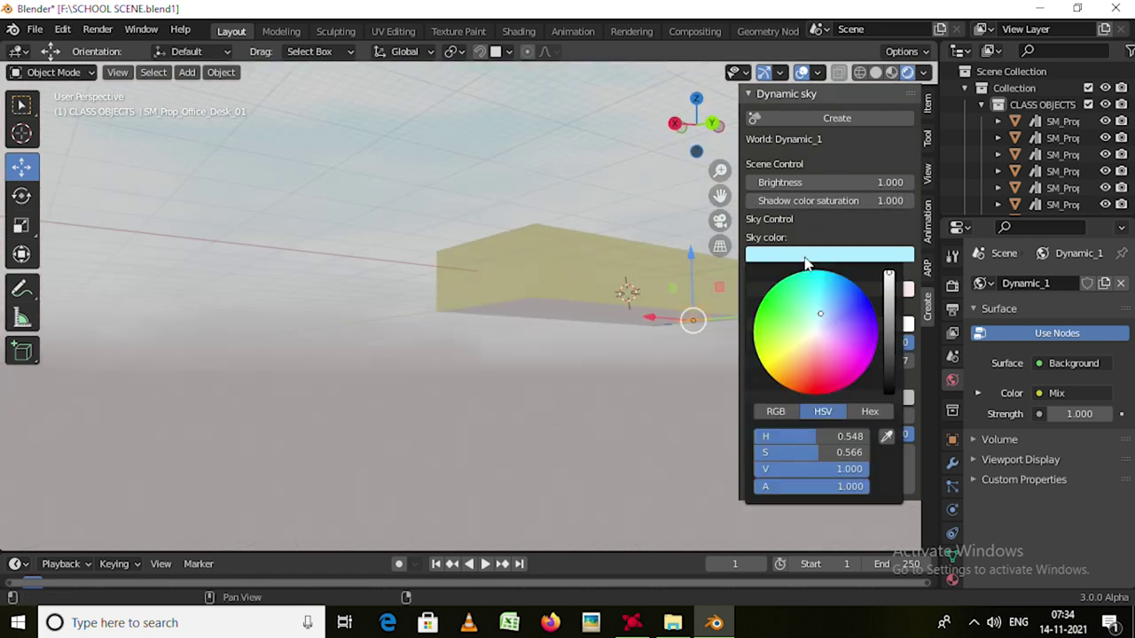
drag(819, 314, 866, 300)
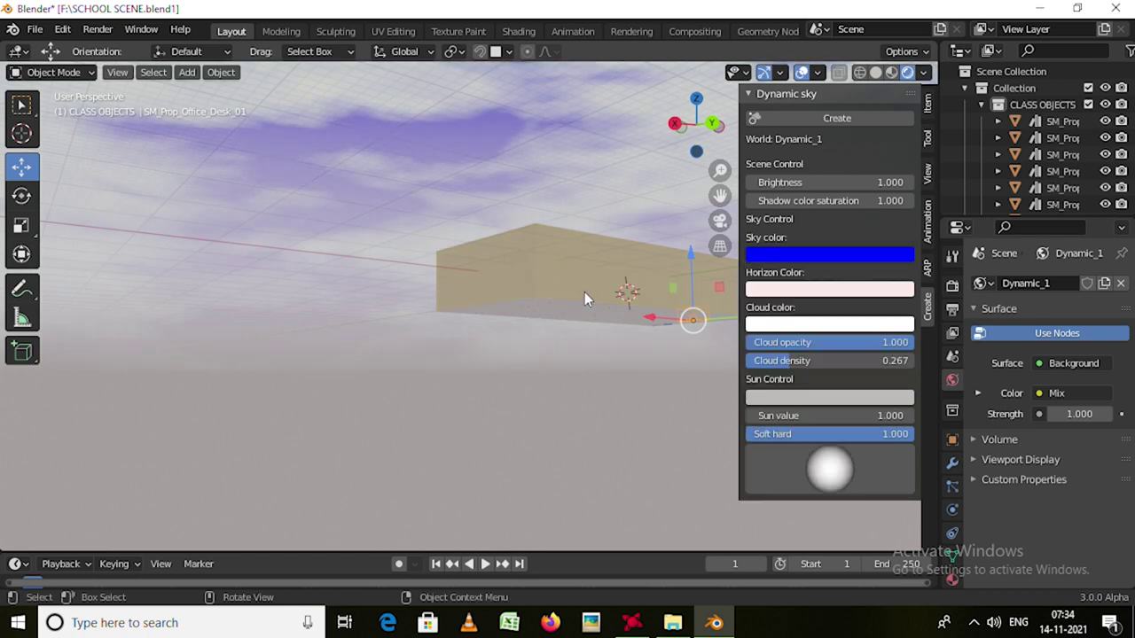
middle_drag(584, 291, 577, 355)
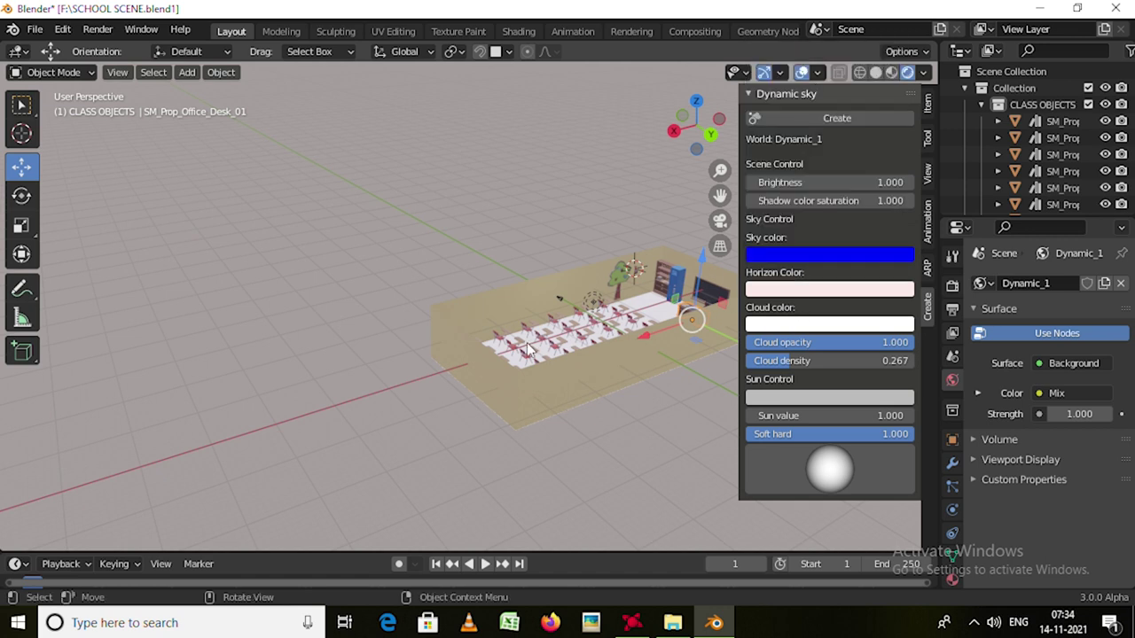
middle_drag(576, 293, 550, 318)
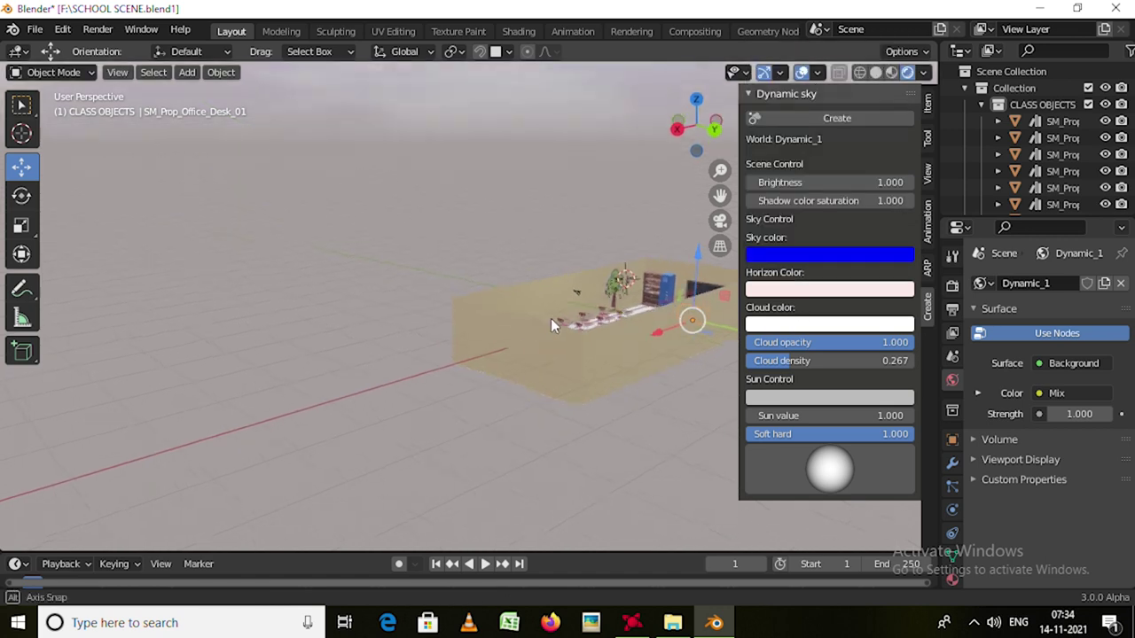
Set the Horizon Color to a warm peach (H 0.065, S 0.505, V 0.962).
click(851, 290)
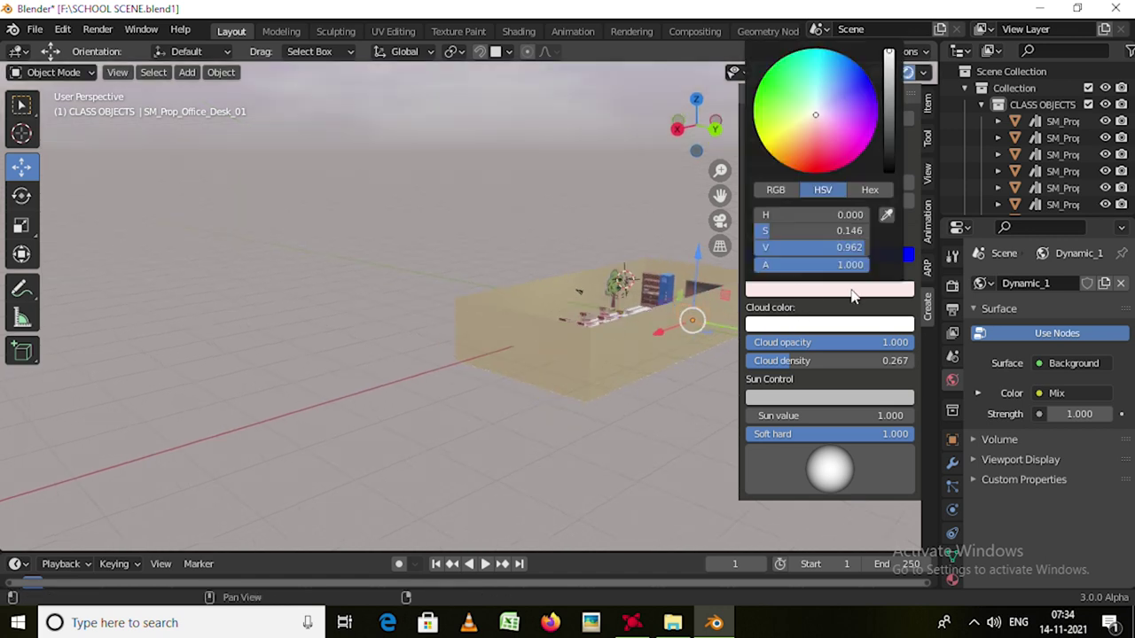
click(814, 113)
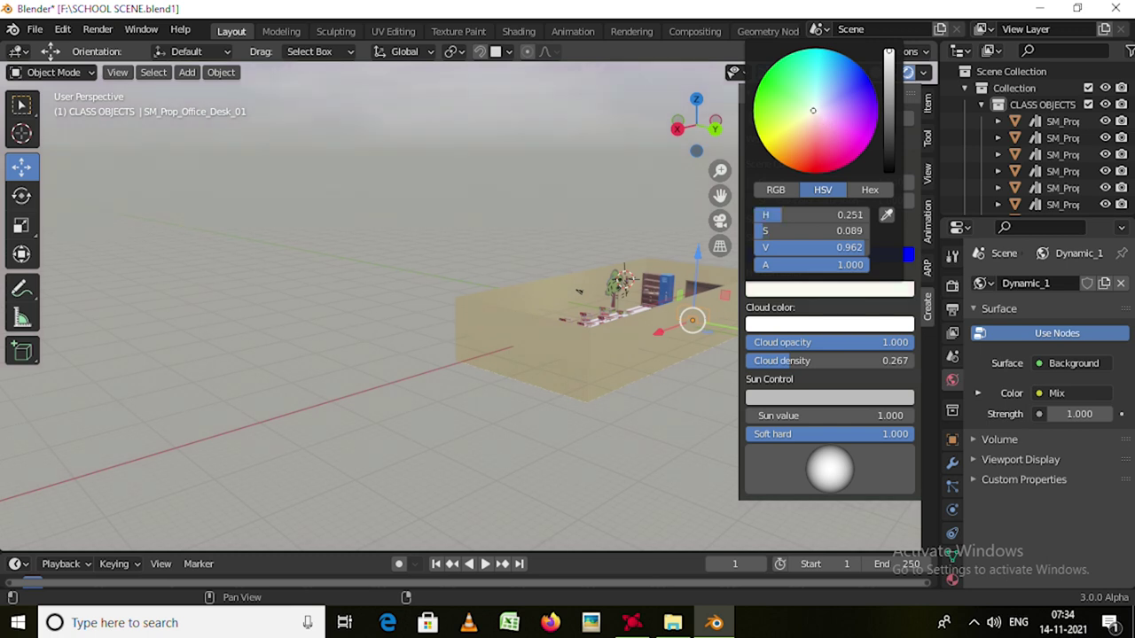
click(819, 110)
drag(818, 111, 814, 111)
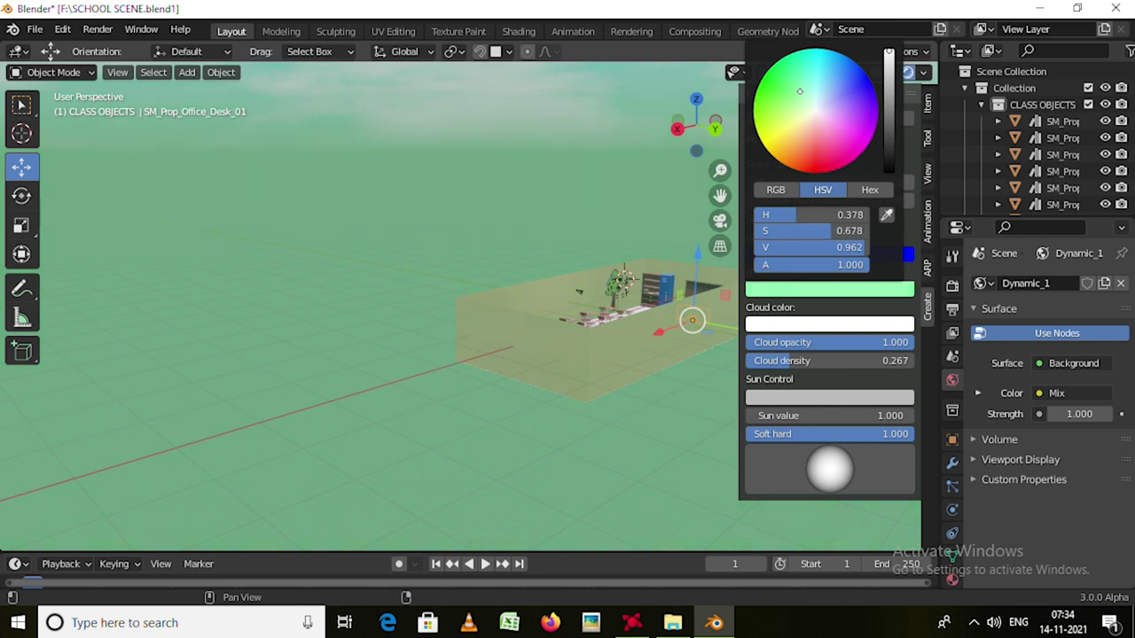
drag(799, 91, 808, 124)
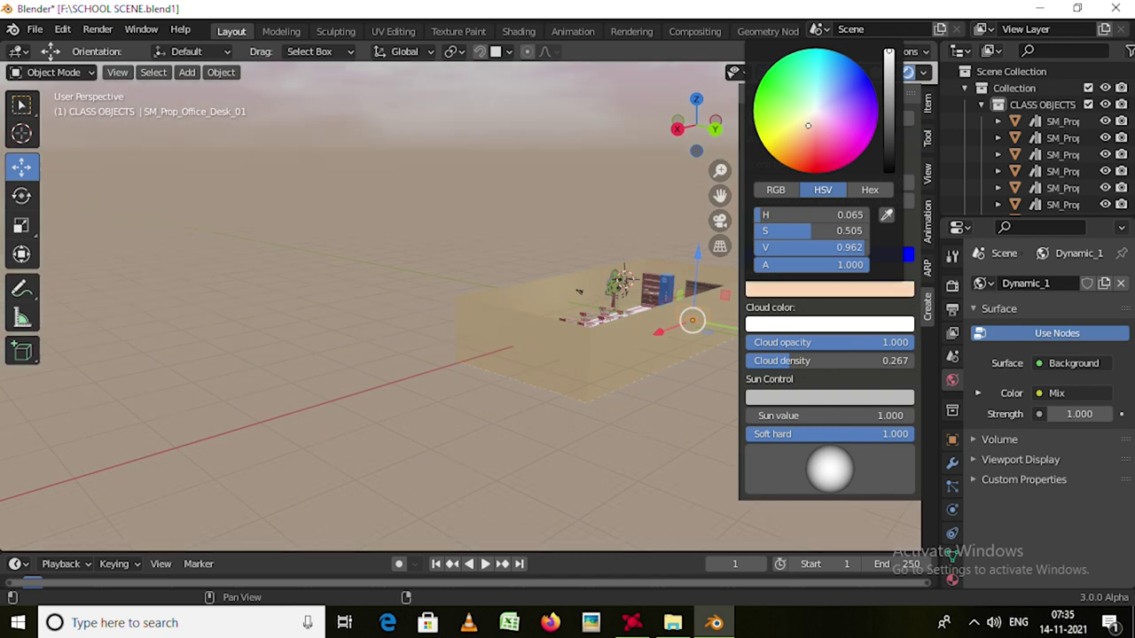
mouse_move(516, 287)
middle_down()
mouse_move(483, 275)
mouse_move(544, 288)
mouse_move(548, 304)
mouse_move(537, 139)
mouse_move(487, 106)
mouse_move(441, 102)
middle_up()
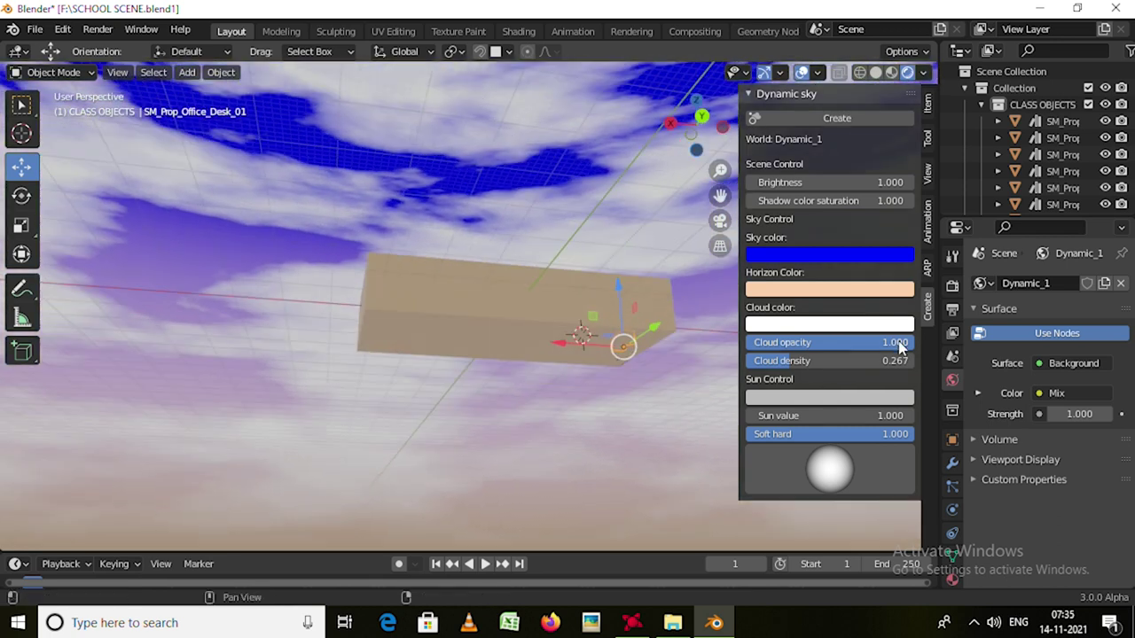
Test several Cloud density values, finally leaving it at 1.000 for an overcast haze.
drag(878, 343, 701, 342)
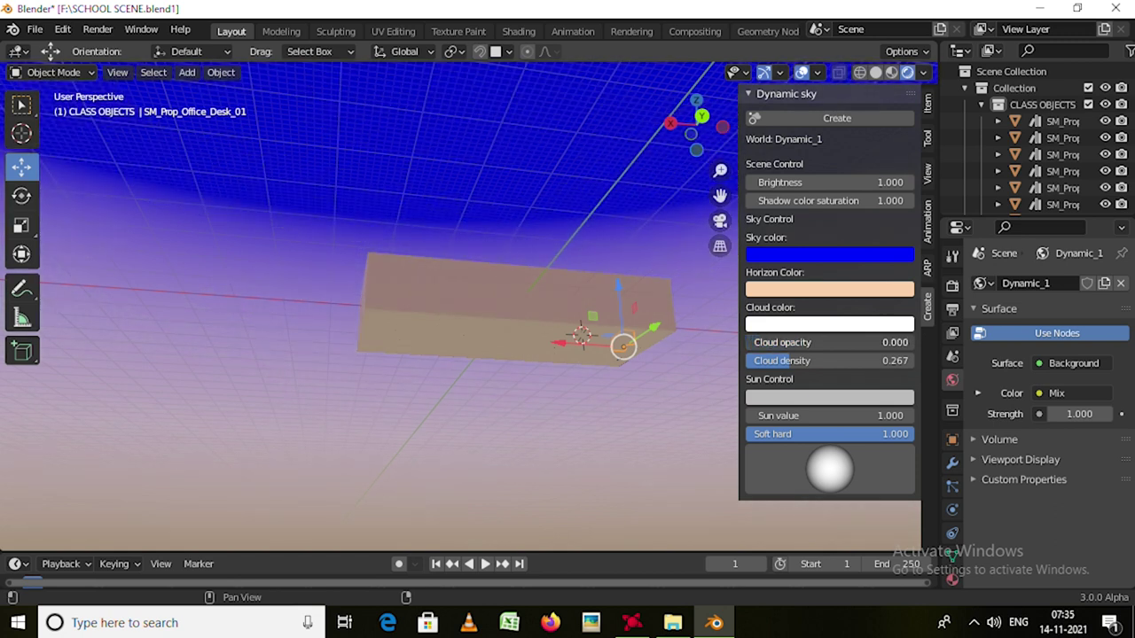
drag(700, 342, 862, 343)
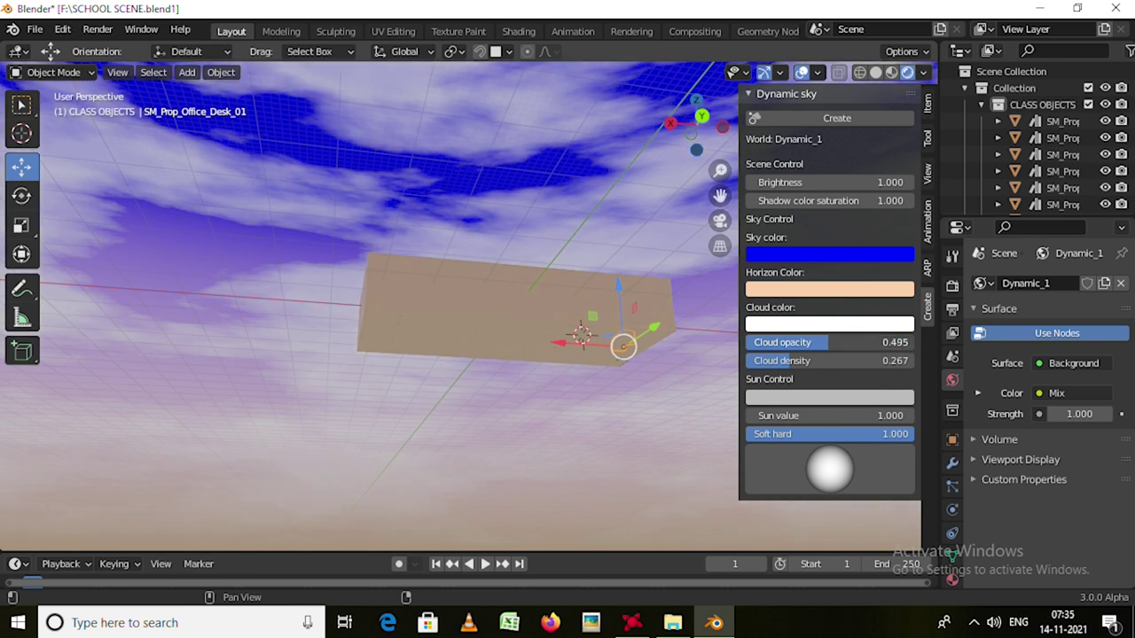
drag(815, 342, 792, 342)
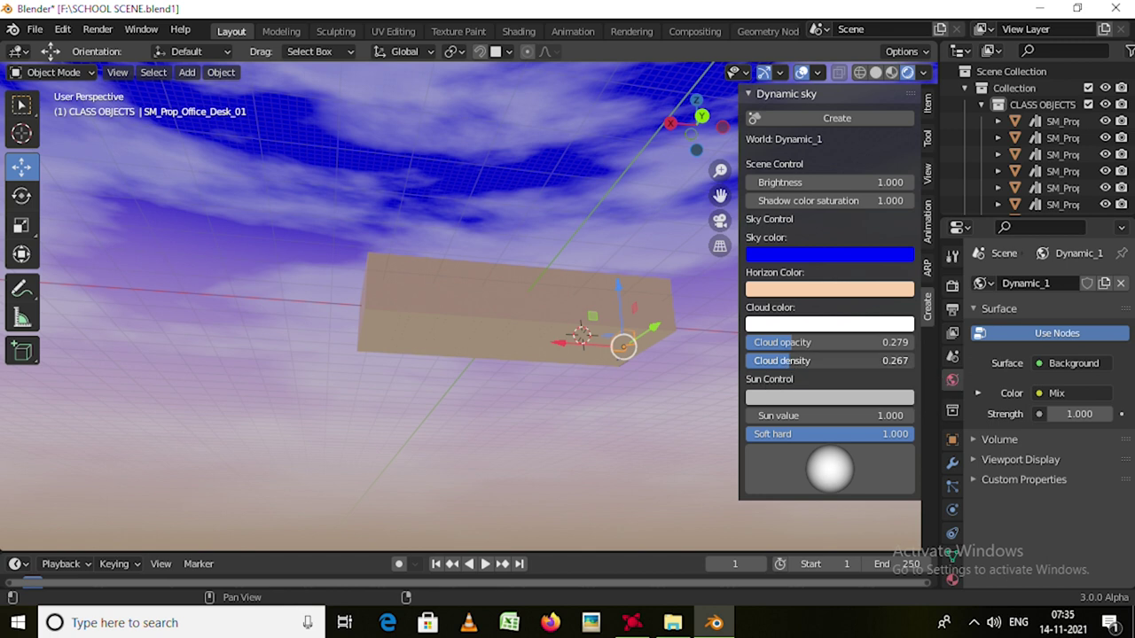
drag(809, 360, 913, 360)
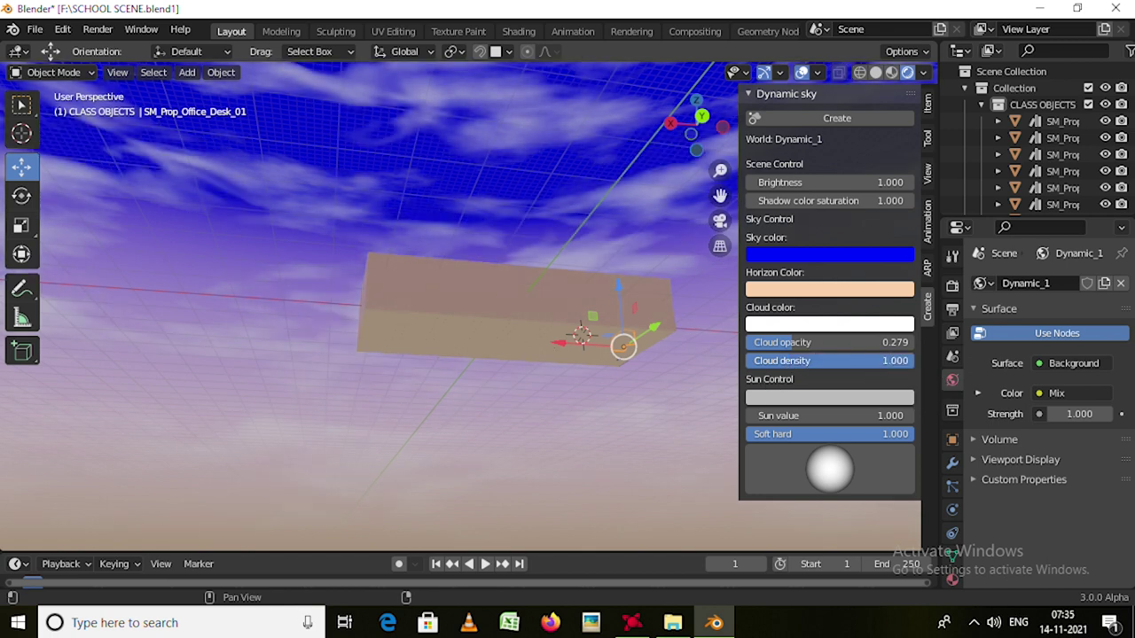
mouse_move(683, 292)
middle_down()
mouse_move(359, 235)
mouse_move(858, 350)
middle_up()
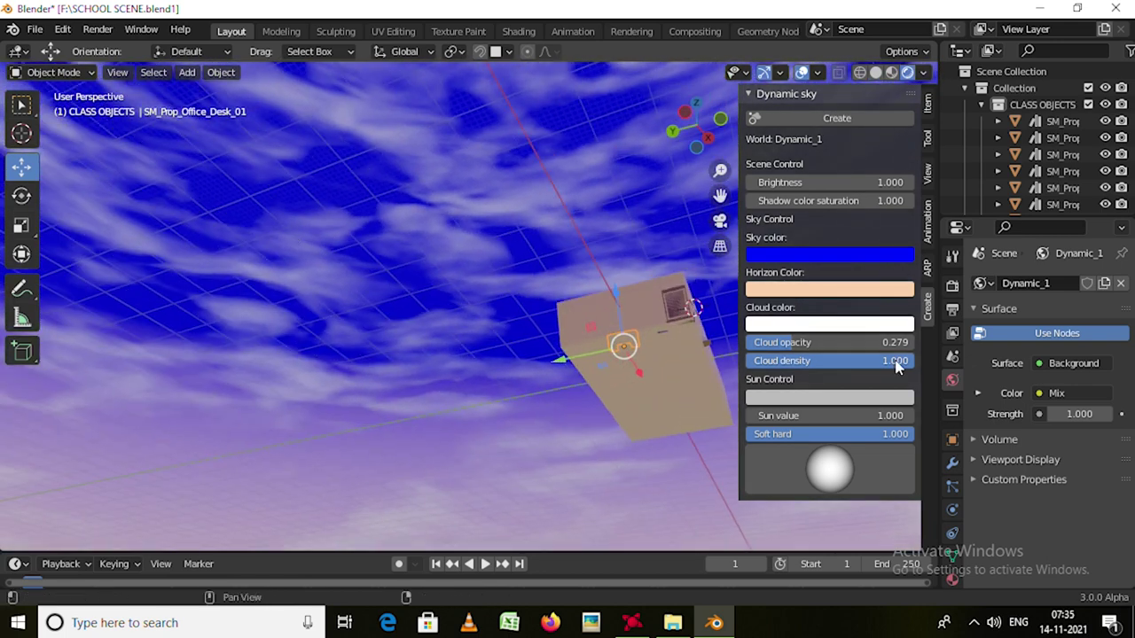
drag(895, 360, 795, 360)
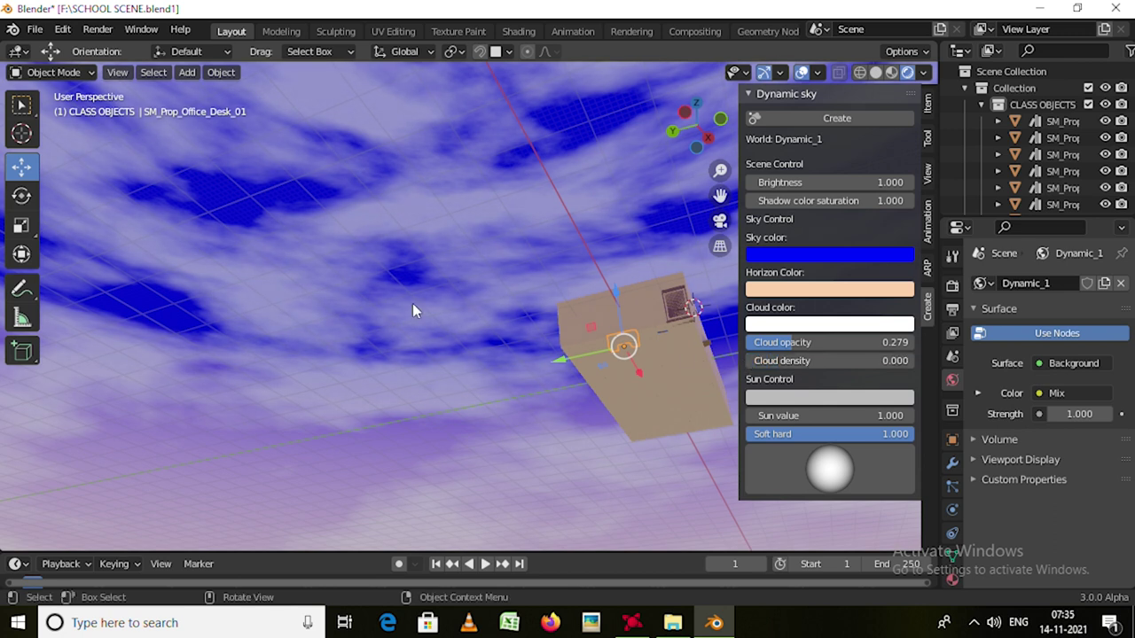
middle_drag(413, 303, 723, 352)
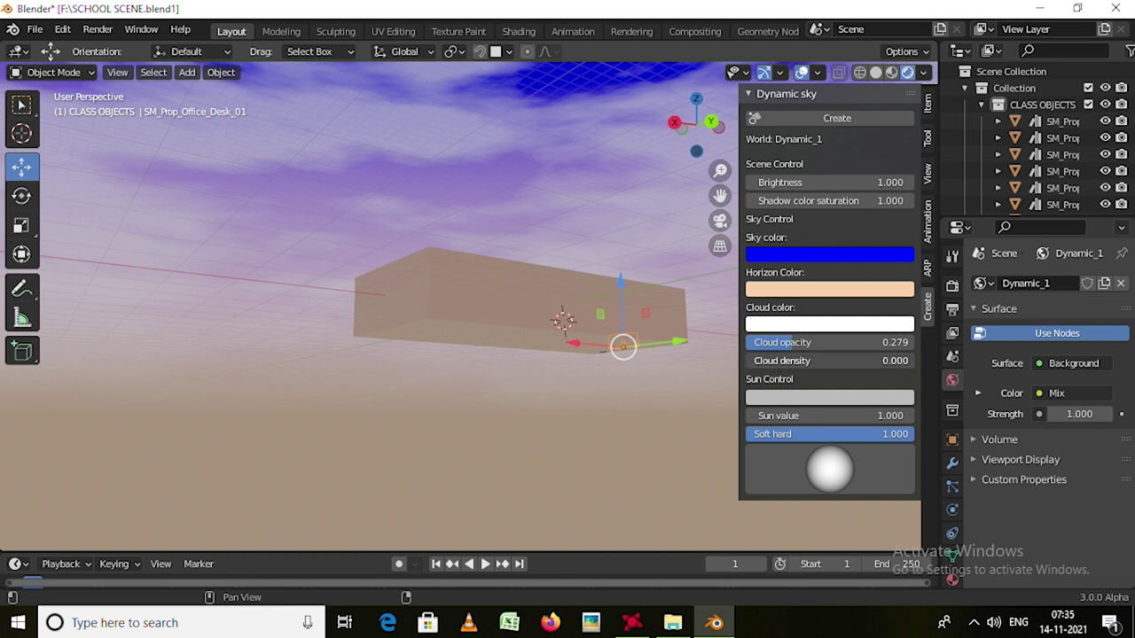
drag(768, 361, 913, 361)
middle_drag(635, 312, 625, 350)
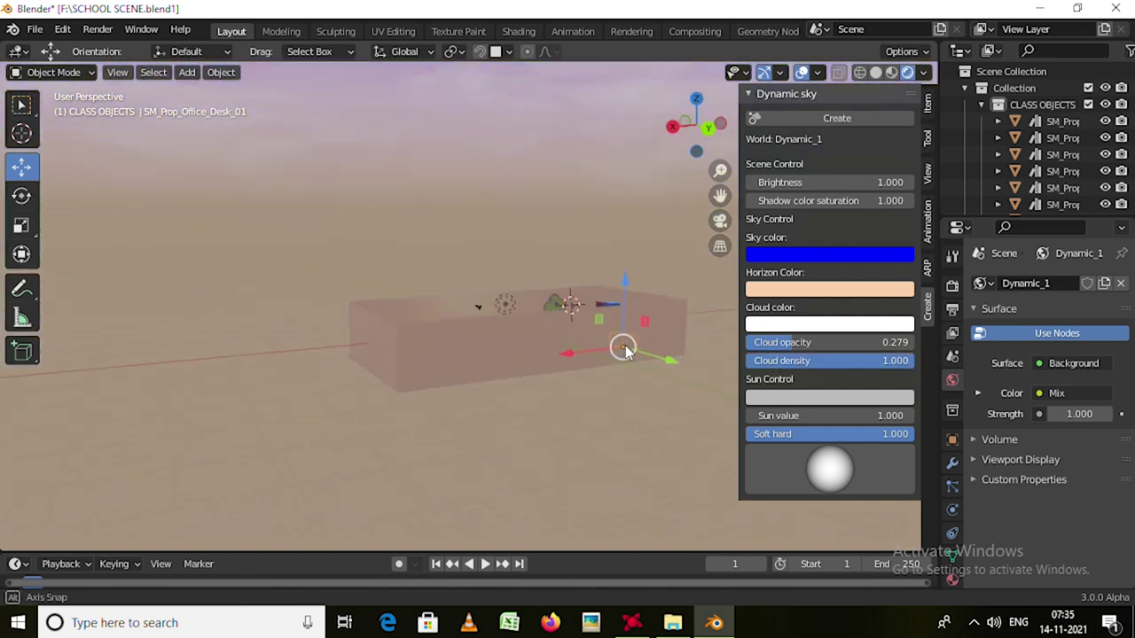
mouse_move(547, 243)
middle_down()
mouse_move(532, 311)
mouse_move(623, 323)
mouse_move(596, 306)
mouse_move(535, 304)
middle_up()
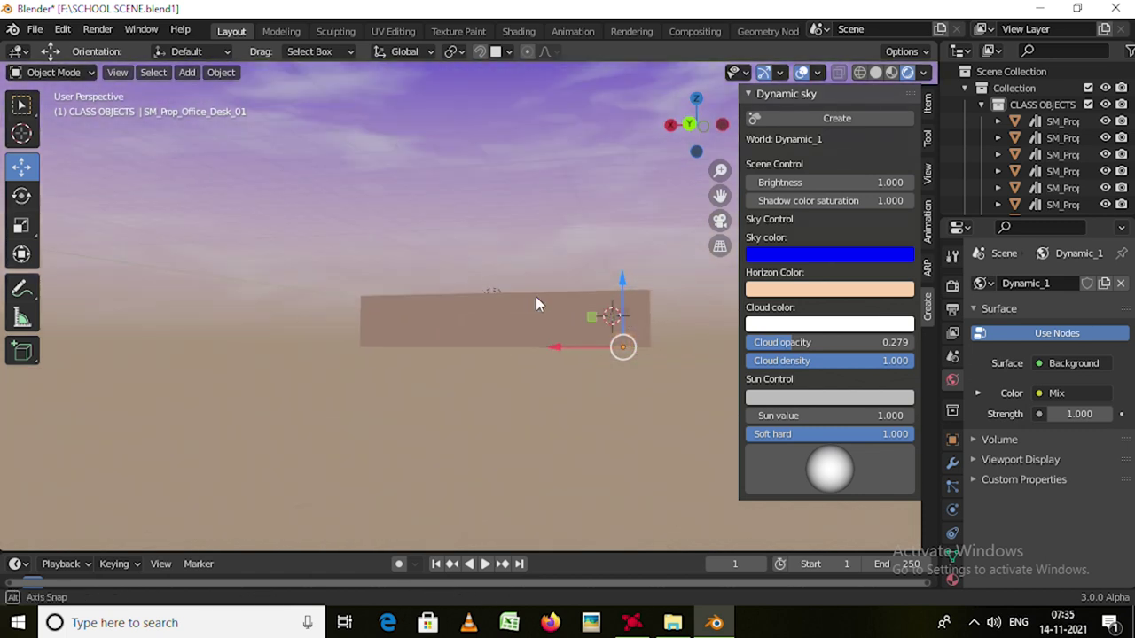
click(853, 401)
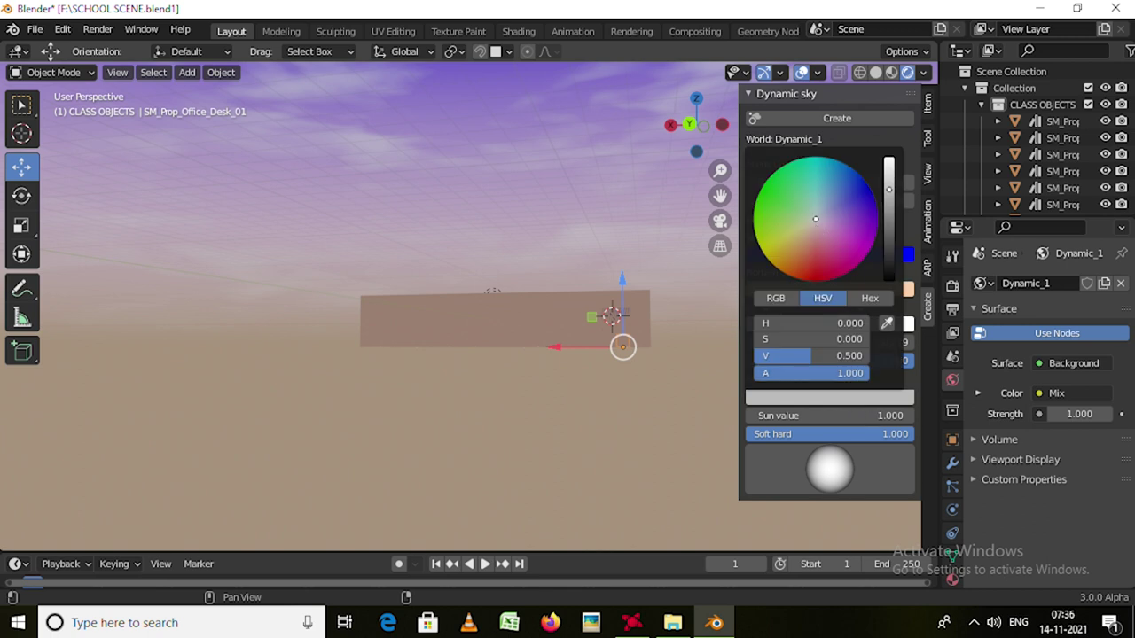
mouse_move(815, 218)
mouse_down()
mouse_move(770, 179)
mouse_move(805, 261)
mouse_up()
middle_drag(595, 331, 660, 356)
drag(823, 418, 851, 418)
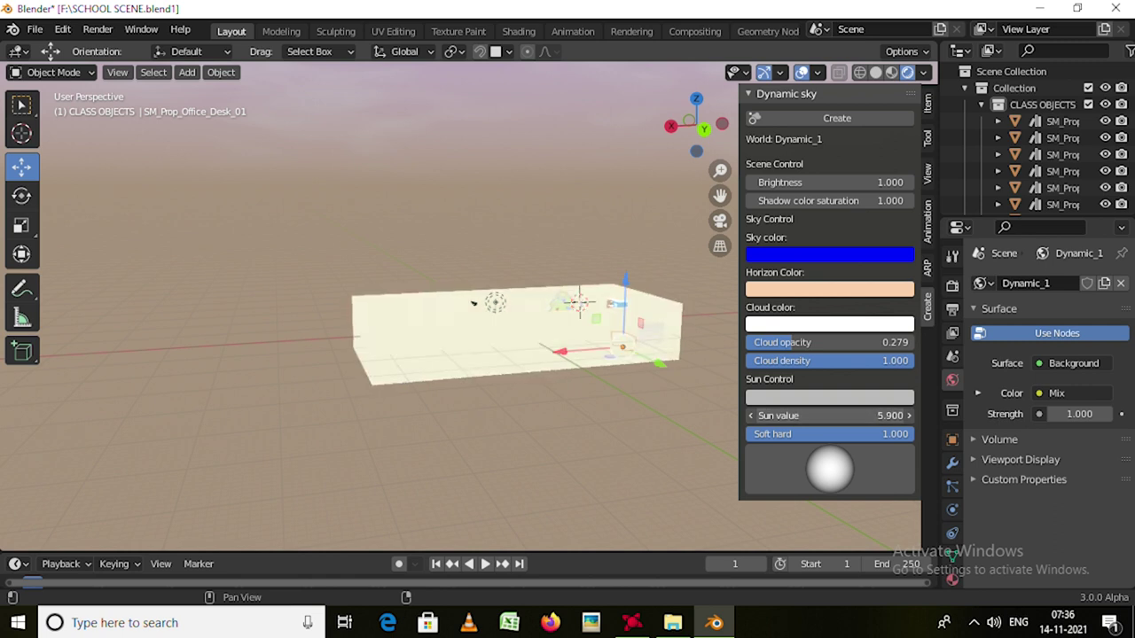
drag(842, 416, 802, 415)
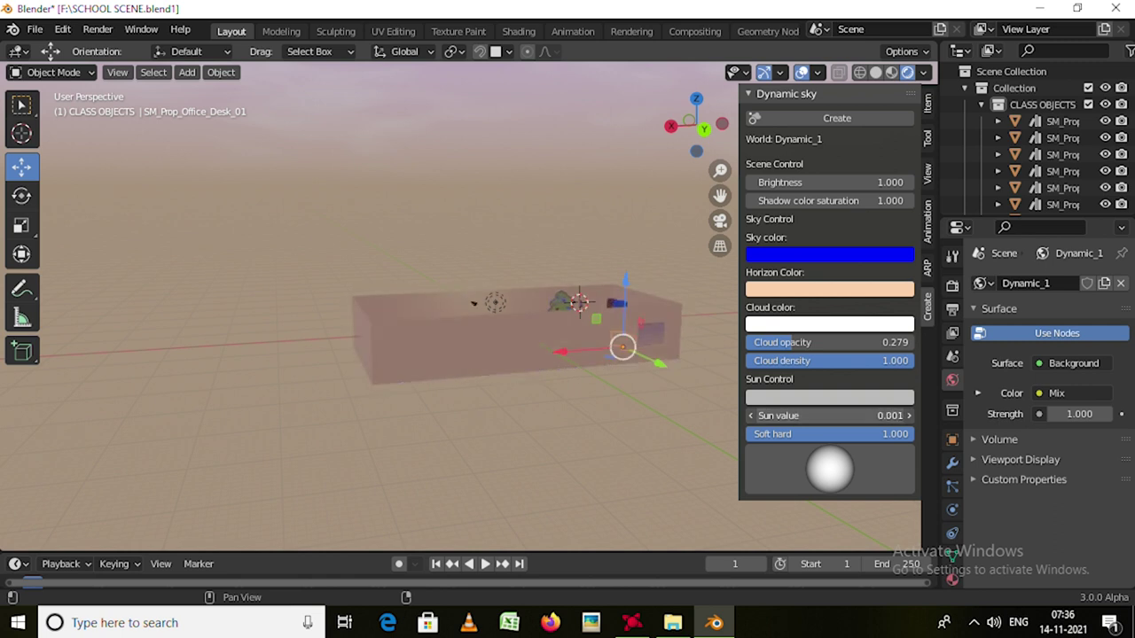
key(BackSpace)
middle_drag(535, 211, 550, 189)
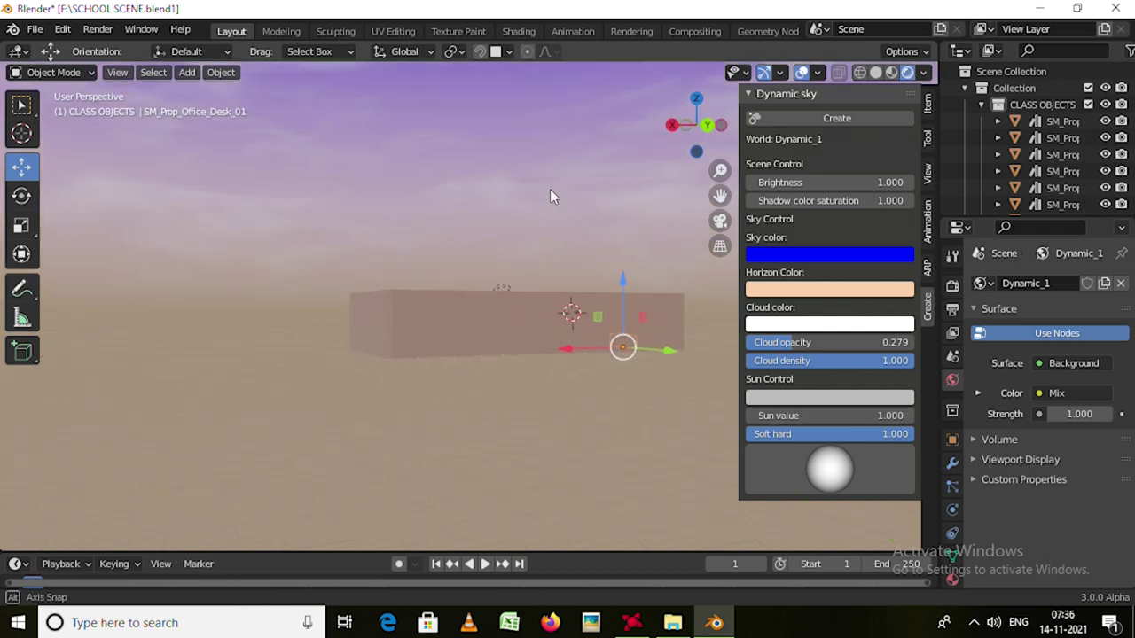
mouse_move(469, 249)
middle_down()
mouse_move(454, 280)
mouse_move(517, 338)
mouse_move(688, 384)
mouse_move(858, 397)
middle_up()
scroll(523, 335, up, 2)
scroll(523, 345, up, 2)
scroll(518, 370, up, 1)
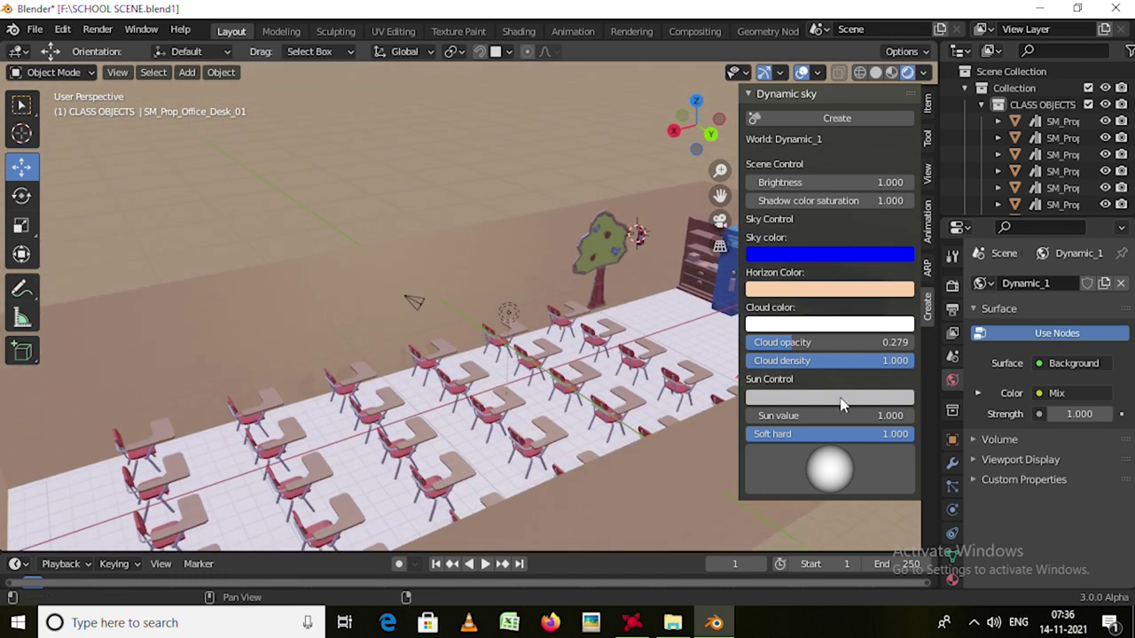
Try green and then magenta tints in the Sun colour picker.
click(842, 404)
drag(817, 217, 756, 203)
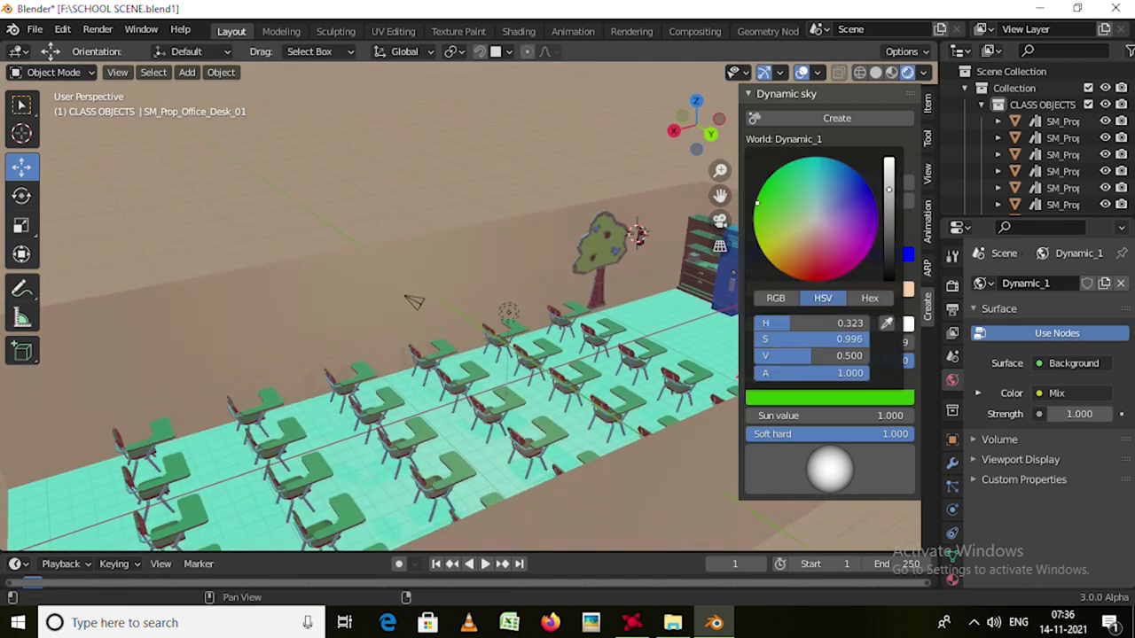
mouse_move(789, 165)
mouse_down()
mouse_move(838, 173)
mouse_move(848, 235)
mouse_move(831, 259)
mouse_move(802, 222)
mouse_move(837, 232)
mouse_move(847, 223)
mouse_move(840, 209)
mouse_move(820, 211)
mouse_move(818, 223)
mouse_up()
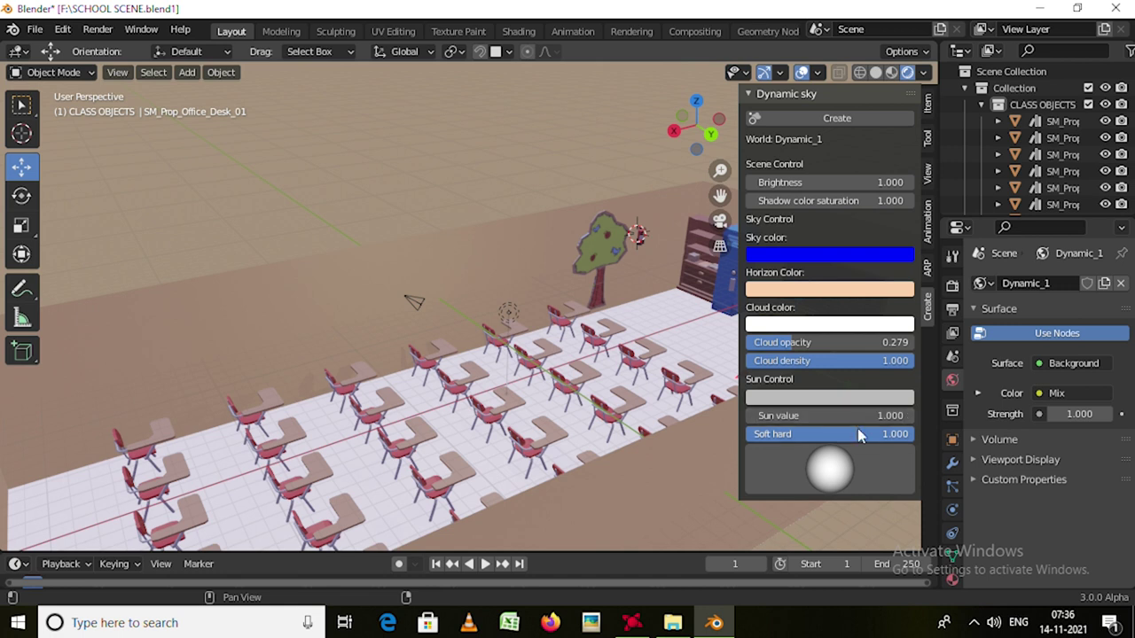
Drag the sun's Soft hard value to about 0.745, then view the sky at eye level.
mouse_move(900, 434)
mouse_down()
mouse_move(749, 434)
mouse_move(914, 434)
mouse_up()
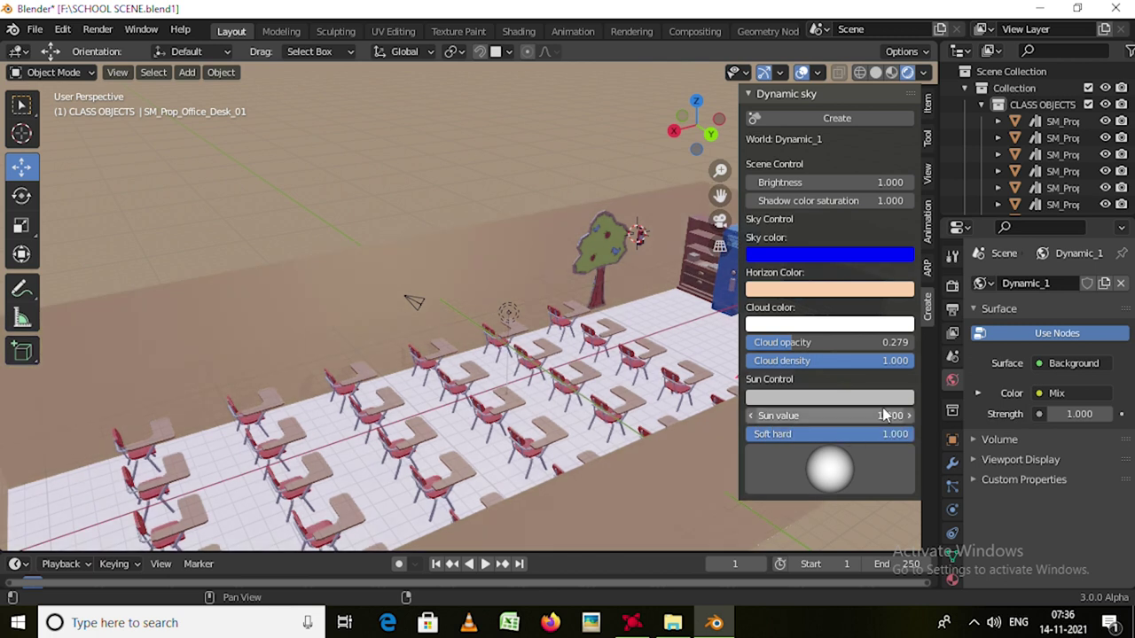
scroll(481, 378, down, 2)
scroll(480, 378, down, 1)
scroll(480, 378, down, 2)
mouse_move(480, 383)
middle_down()
mouse_move(557, 326)
mouse_move(453, 331)
middle_up()
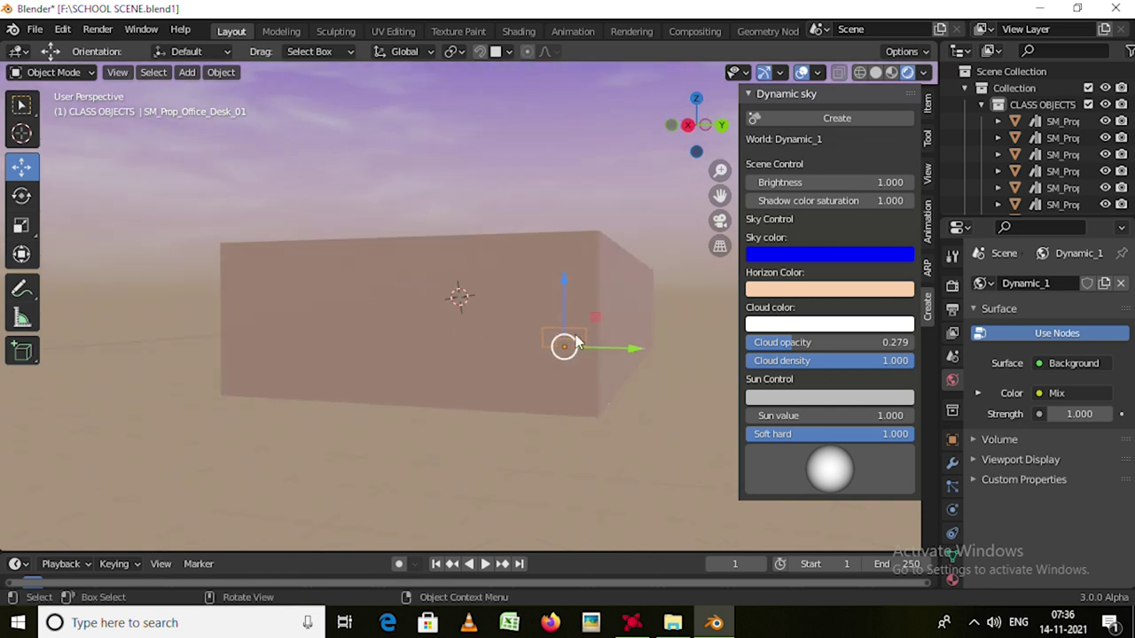
Hide the Dynamic sky sidebar and zoom to a lower, wider view of the room box.
key(n)
mouse_move(600, 330)
middle_down()
mouse_move(635, 306)
mouse_move(580, 305)
mouse_move(555, 286)
mouse_move(603, 256)
mouse_move(653, 260)
mouse_move(647, 295)
mouse_move(635, 300)
mouse_move(654, 308)
mouse_move(635, 325)
mouse_move(656, 316)
mouse_move(777, 174)
mouse_move(718, 183)
mouse_move(635, 299)
mouse_move(583, 279)
mouse_move(753, 240)
mouse_move(745, 261)
mouse_move(714, 253)
mouse_move(744, 253)
mouse_move(722, 263)
middle_up()
scroll(713, 254, up, 3)
scroll(743, 280, up, 3)
scroll(768, 244, up, 3)
scroll(722, 262, down, 3)
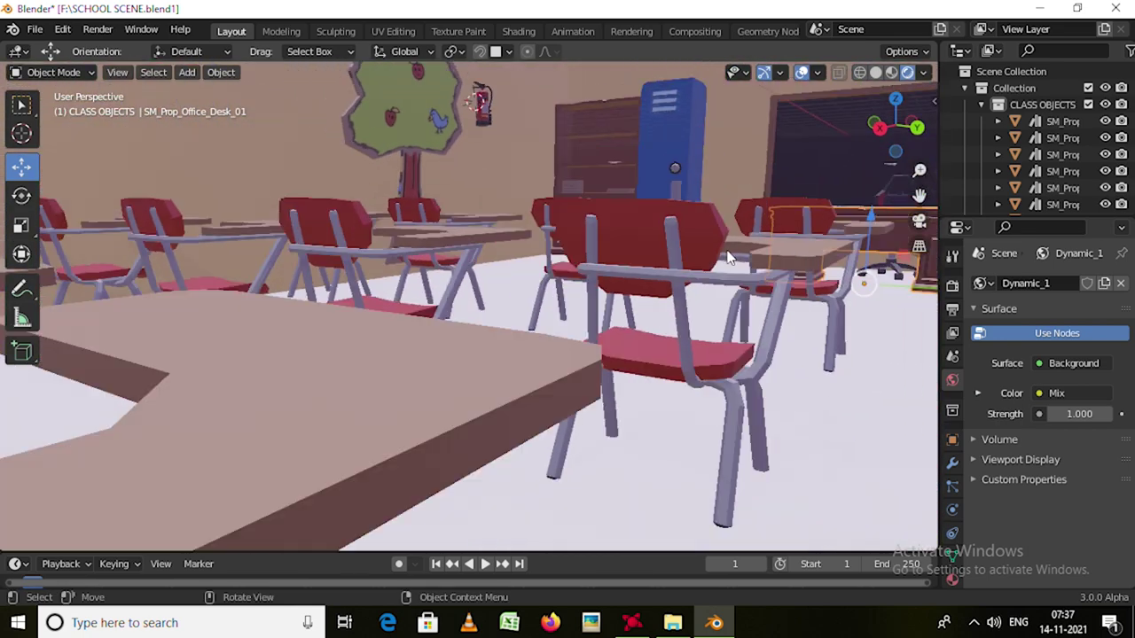
scroll(722, 262, down, 3)
scroll(722, 264, down, 3)
scroll(709, 287, down, 2)
scroll(701, 278, down, 2)
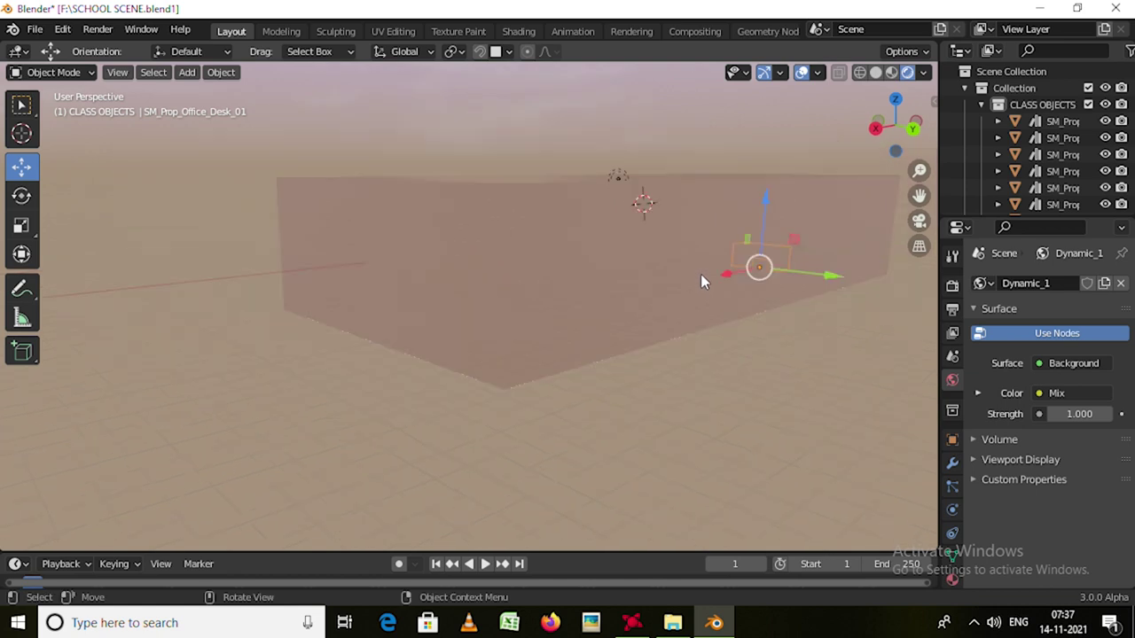
Inspect the whole classroom box from outside, then look down into the room.
mouse_move(701, 278)
middle_down()
mouse_move(683, 319)
mouse_move(682, 263)
mouse_move(660, 273)
mouse_move(691, 273)
mouse_move(682, 326)
middle_up()
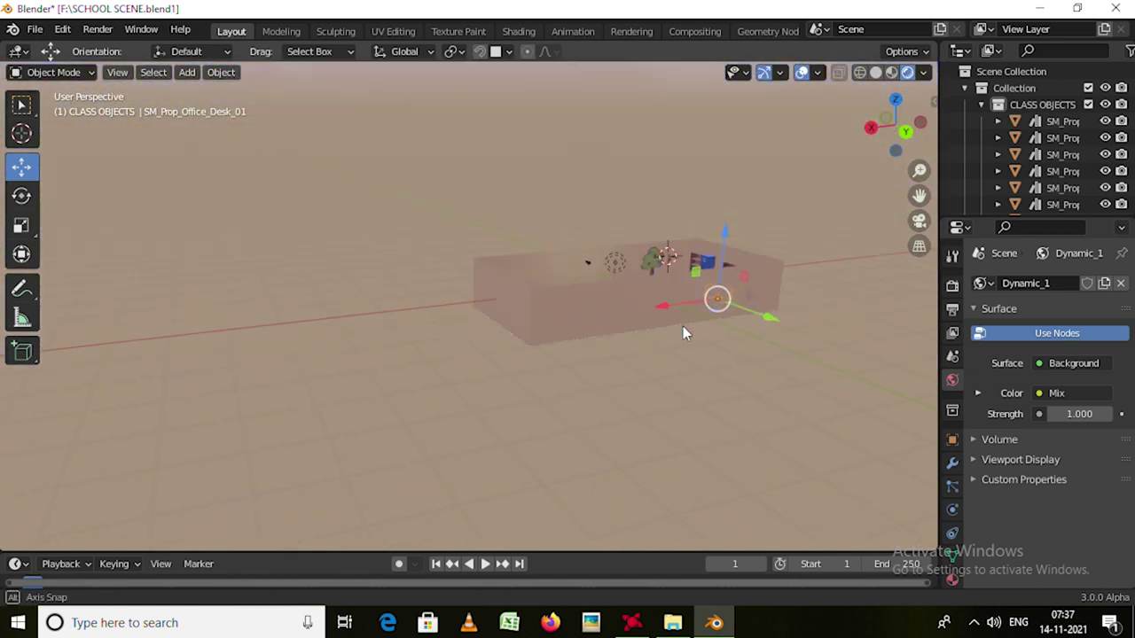
scroll(673, 294, up, 2)
middle_drag(628, 278, 669, 383)
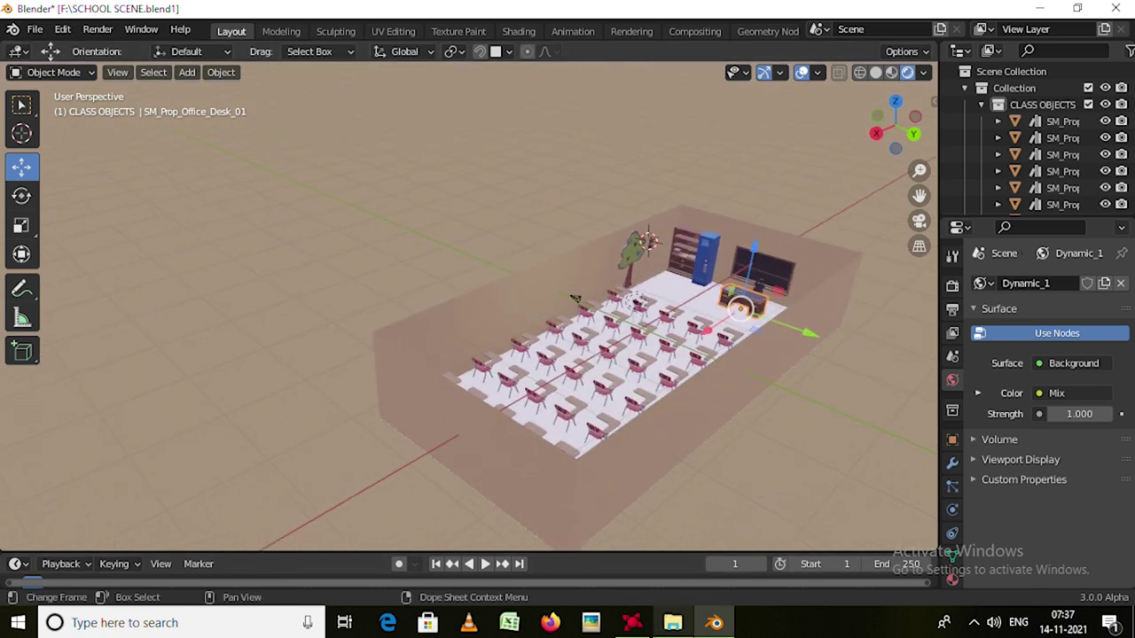
click(640, 625)
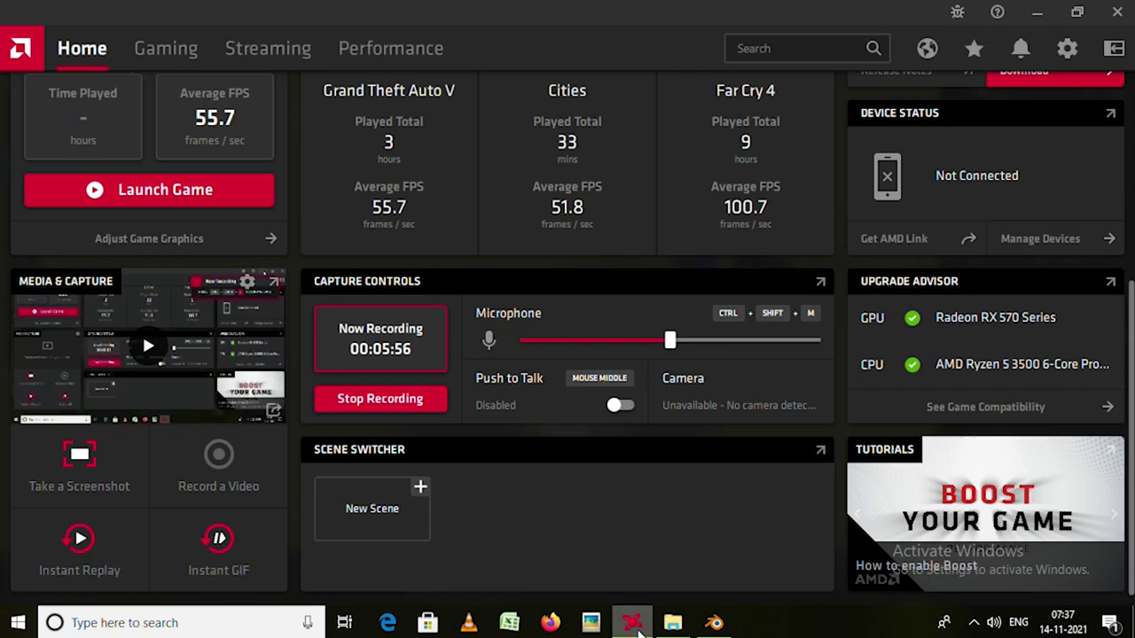